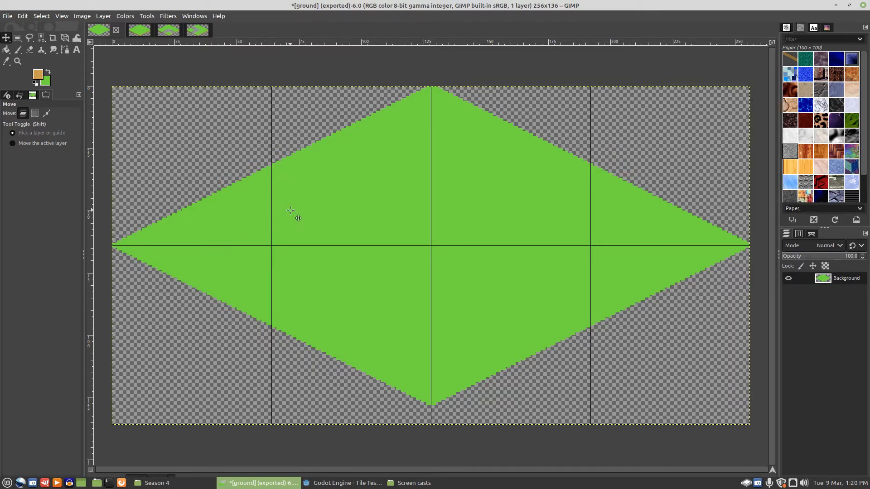
Step: Examine the three finished tile images, then switch to Godot Engine and inspect the brown edge of the isometric tile map up close
{"action": "left_click", "coordinate": [134, 32]}
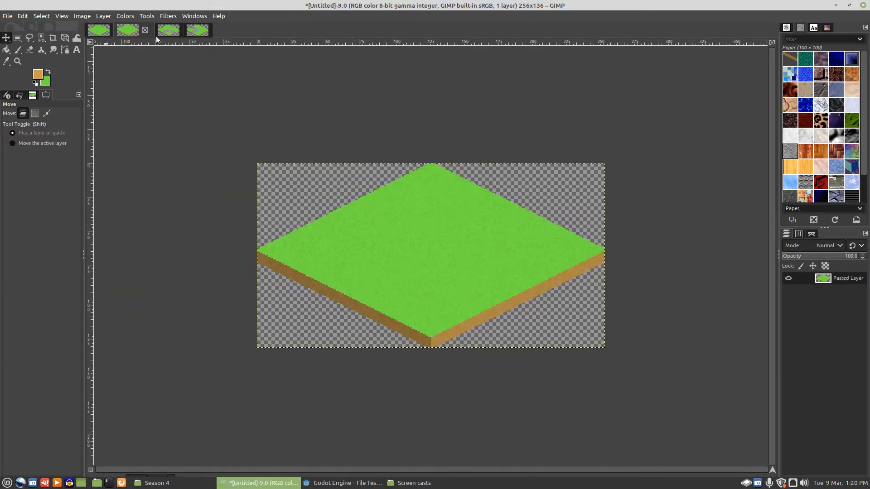
{"action": "left_click", "coordinate": [171, 32]}
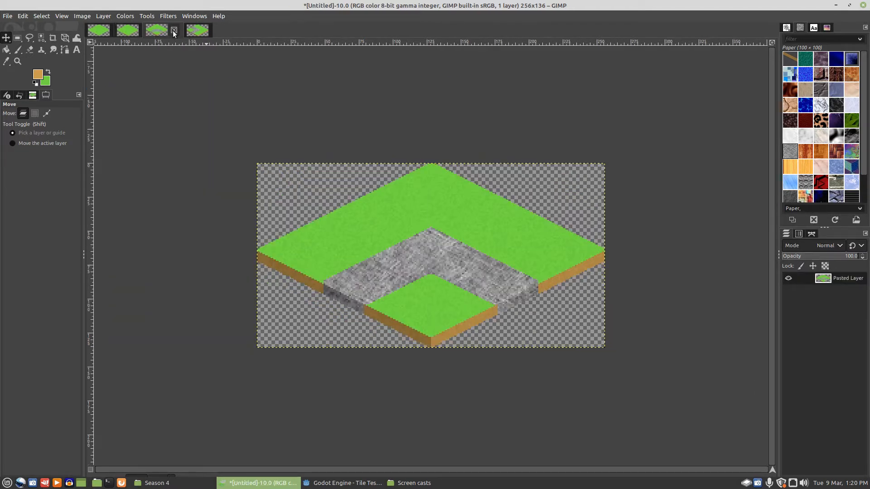
{"action": "left_click", "coordinate": [200, 29]}
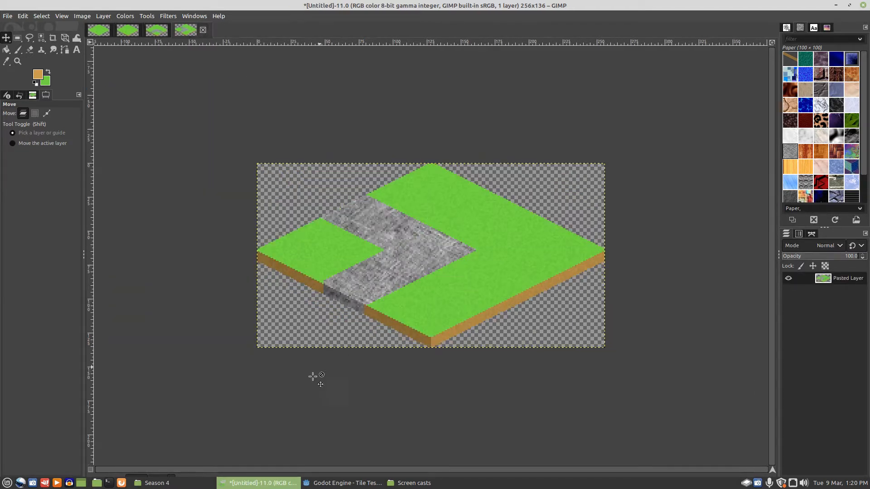
{"action": "left_click", "coordinate": [332, 484]}
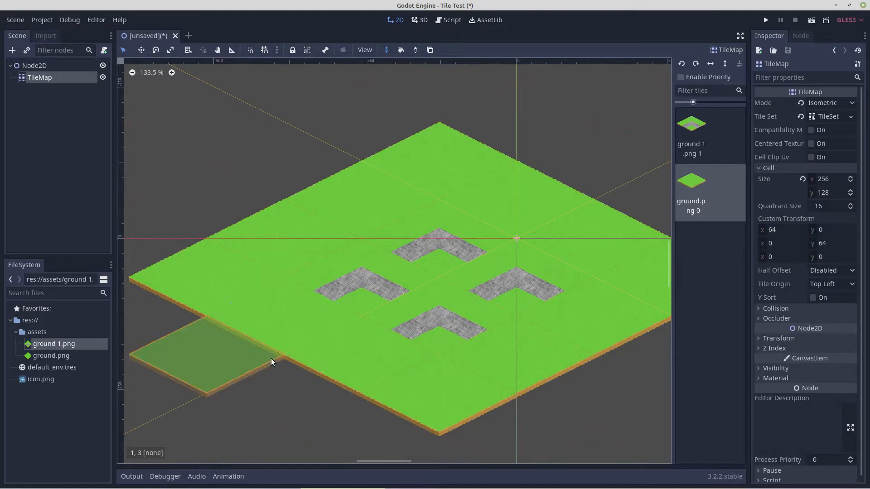
{"action": "scroll", "coordinate": [271, 360], "scroll_direction": "up", "scroll_amount": 12}
{"action": "scroll", "coordinate": [270, 352], "scroll_direction": "up", "scroll_amount": 12}
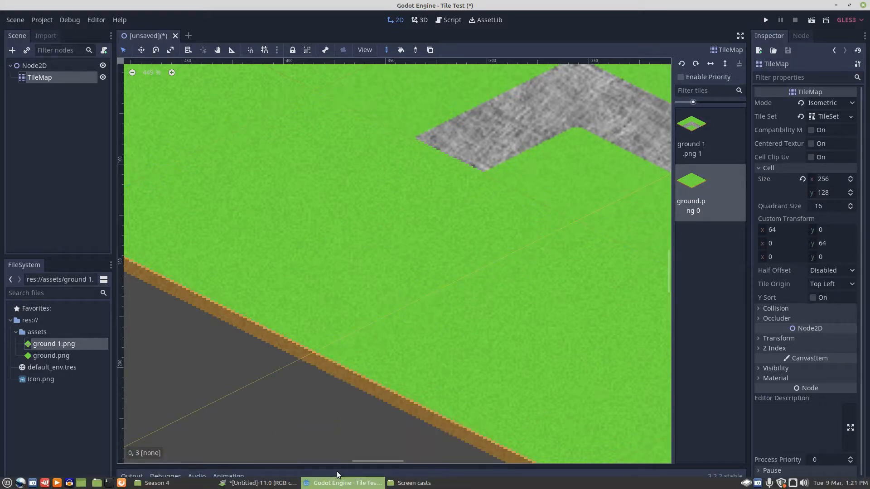
Step: Switch back to the ground image in GIMP and configure its grid to 8-pixel horizontal and vertical spacing
{"action": "left_click", "coordinate": [263, 484]}
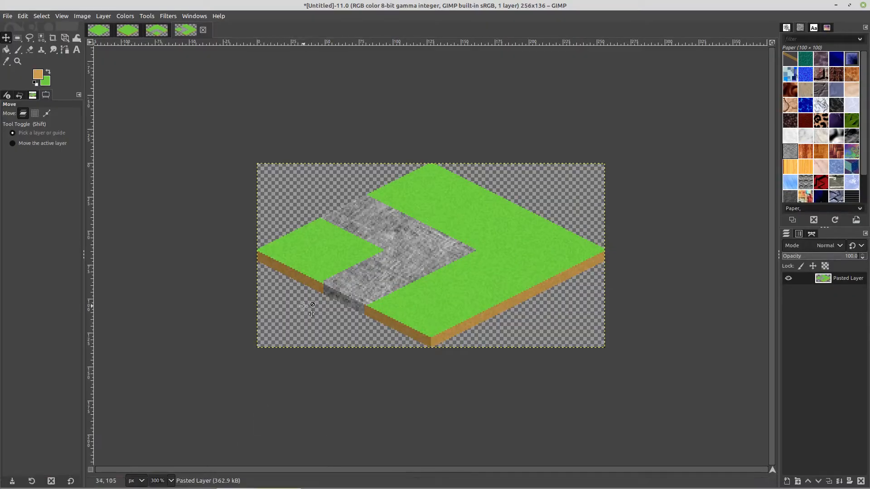
{"action": "left_click", "coordinate": [98, 31]}
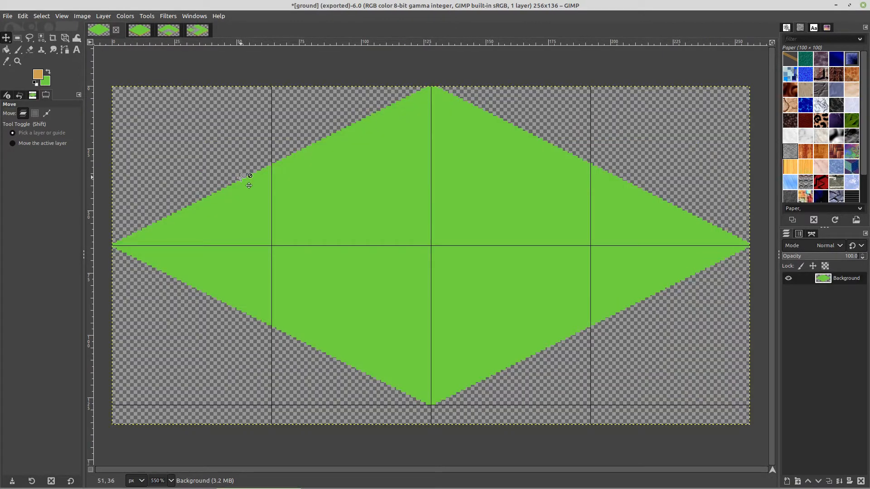
{"action": "scroll", "coordinate": [241, 178], "scroll_direction": "up", "scroll_amount": 1}
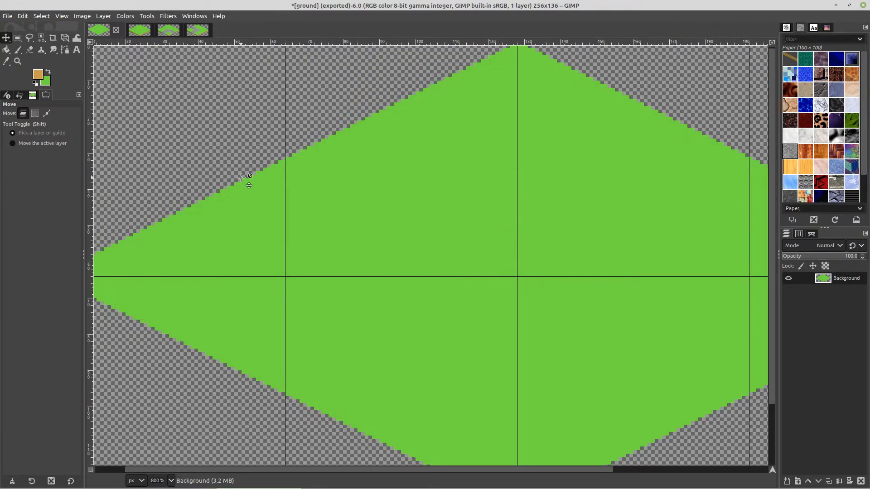
{"action": "scroll", "coordinate": [443, 252], "scroll_direction": "down", "scroll_amount": 2}
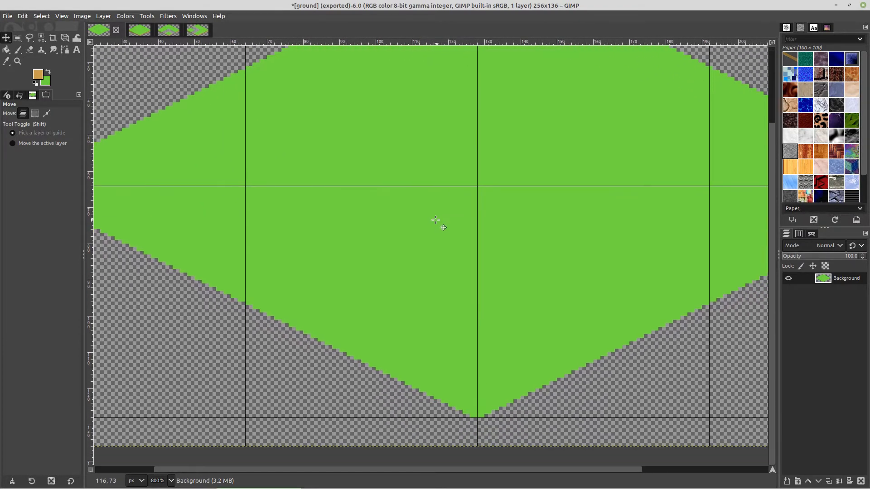
{"action": "scroll", "coordinate": [436, 220], "scroll_direction": "down", "scroll_amount": 1}
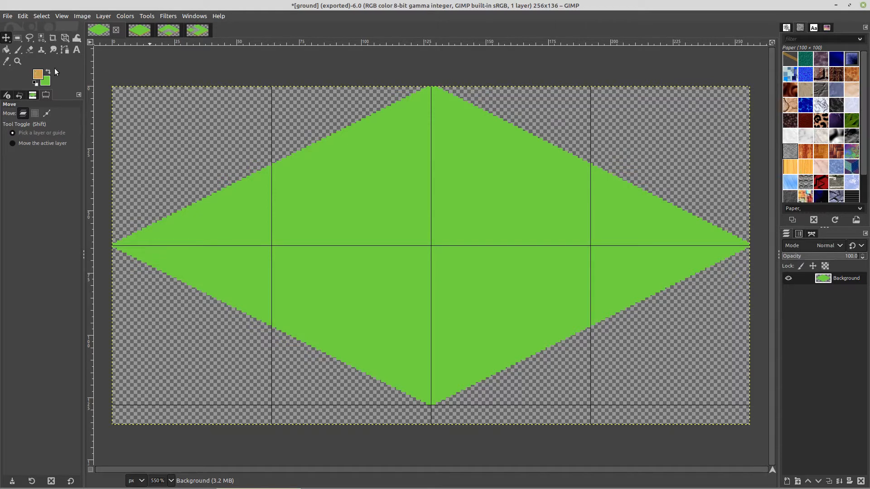
{"action": "left_click", "coordinate": [87, 19]}
{"action": "left_click", "coordinate": [105, 252]}
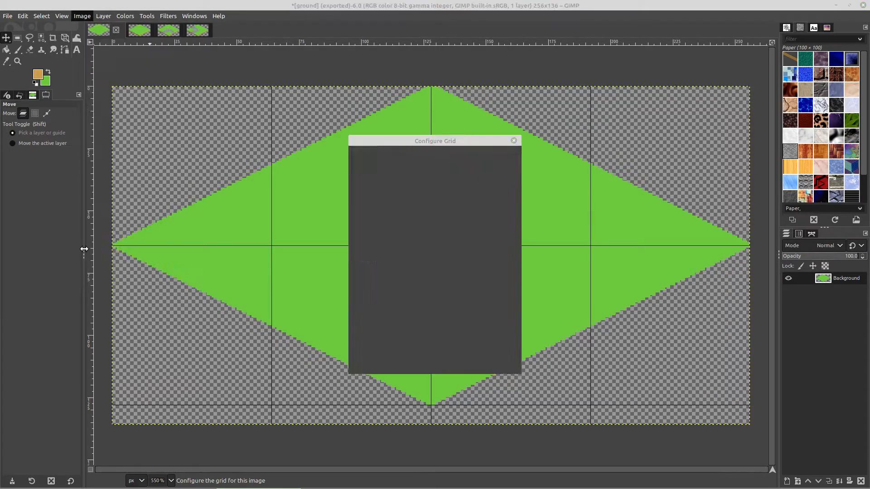
{"action": "left_click_drag", "start_coordinate": [387, 252], "coordinate": [353, 252]}
{"action": "type", "text": "8"}
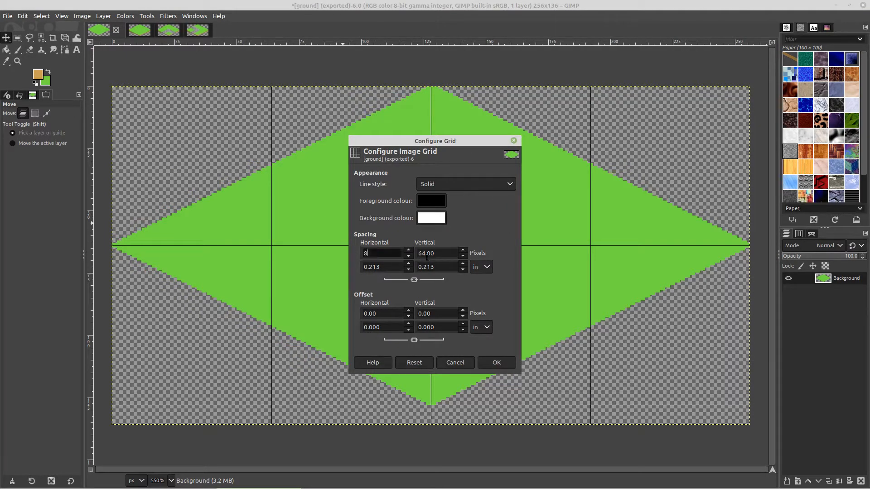
{"action": "left_click", "coordinate": [437, 256]}
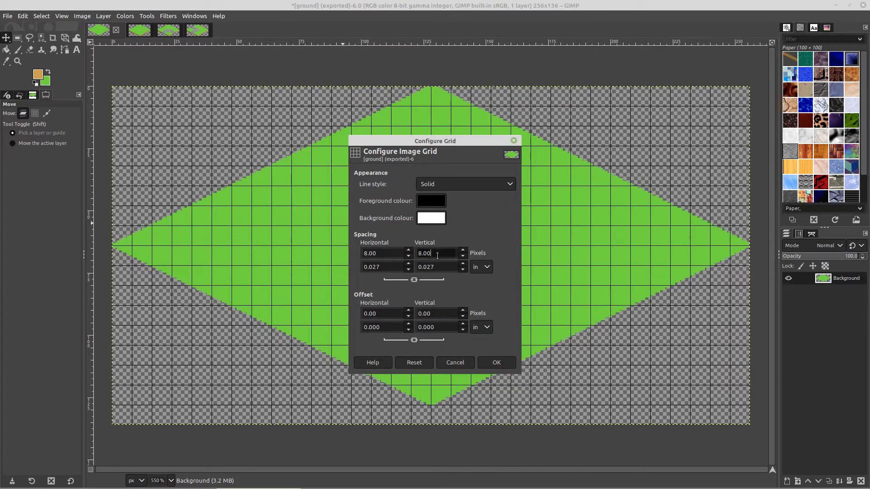
{"action": "left_click", "coordinate": [486, 363]}
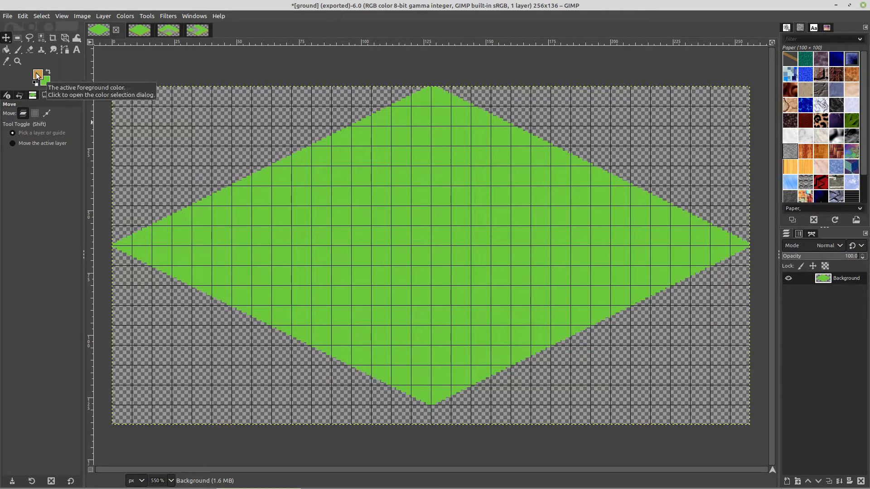
Step: Bucket-fill the transparent area below the green diamond with the light brown foreground colour
{"action": "left_click", "coordinate": [6, 51]}
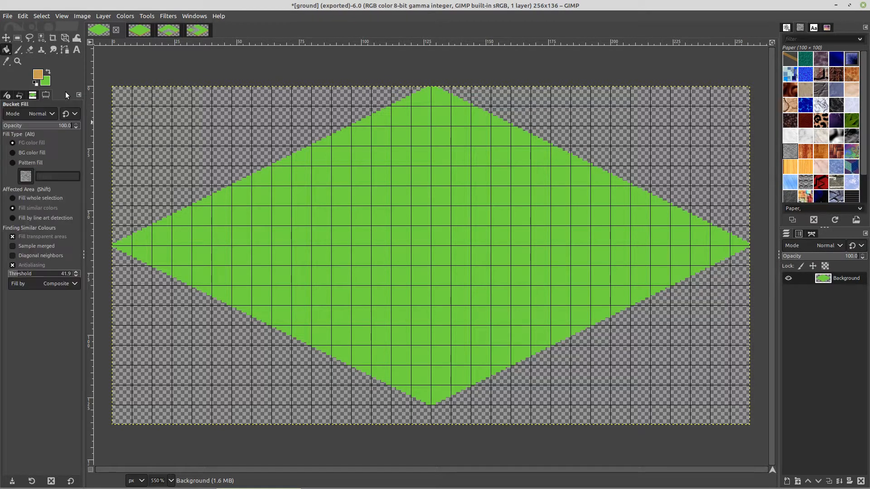
{"action": "left_click", "coordinate": [178, 327]}
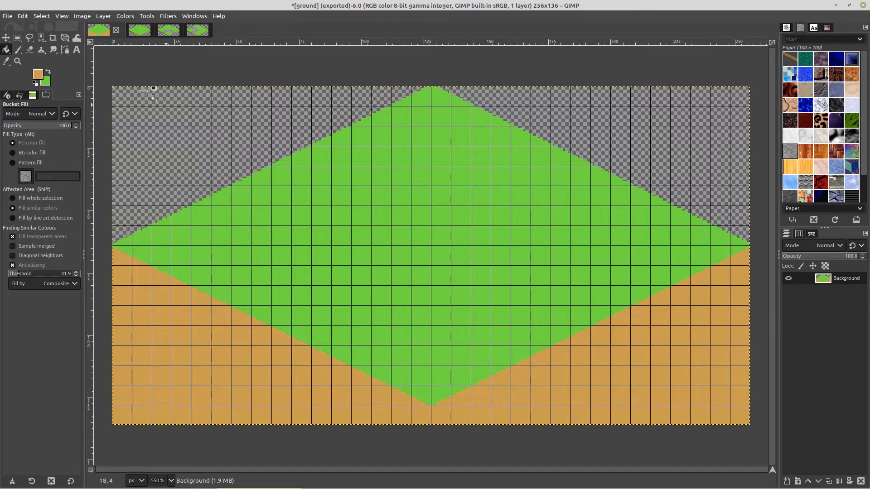
Step: Cut away the brown area with Free Select, leaving an 8-pixel strip below the diamond's lower edges, and clear the selection
{"action": "left_click", "coordinate": [30, 39]}
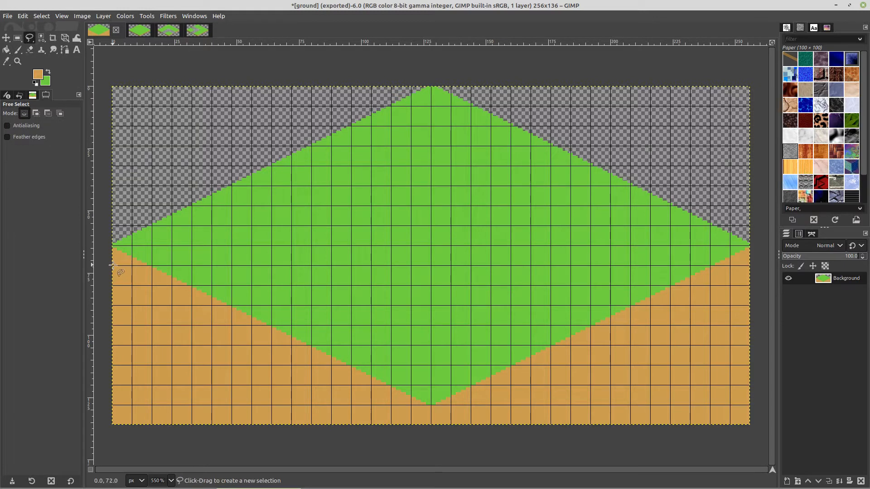
{"action": "left_click", "coordinate": [113, 265]}
{"action": "left_click", "coordinate": [430, 424]}
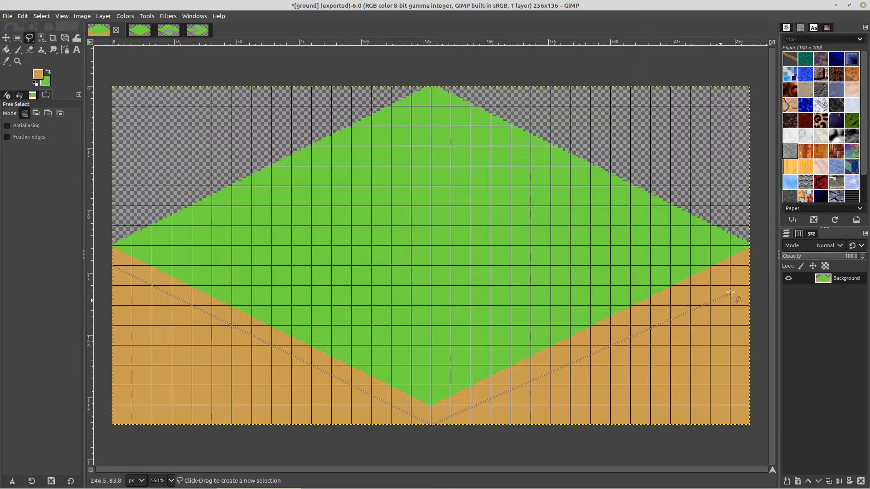
{"action": "left_click", "coordinate": [748, 267]}
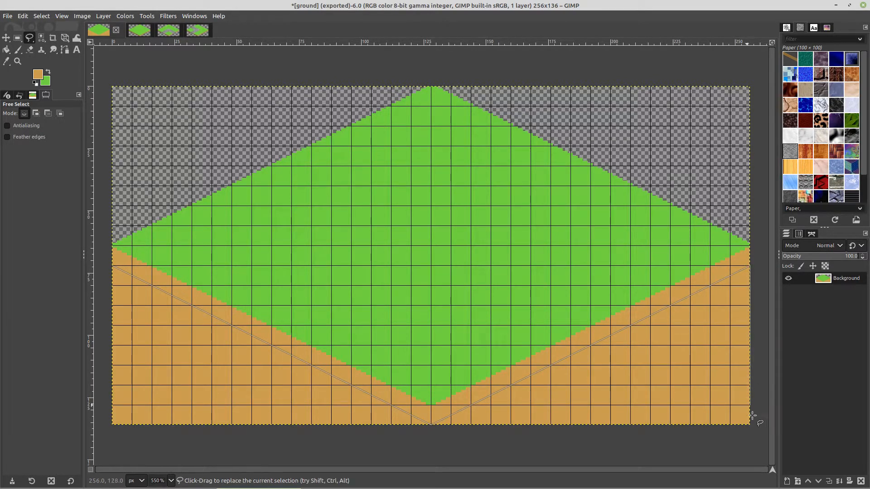
{"action": "left_click", "coordinate": [759, 448]}
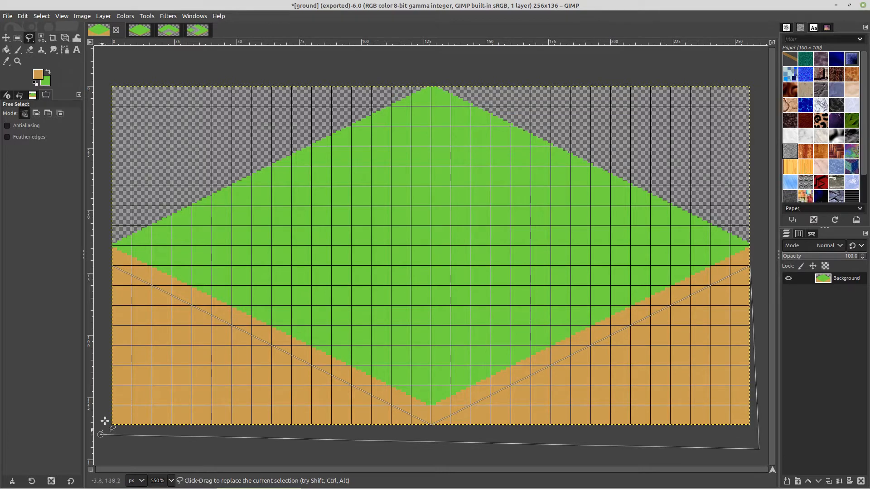
{"action": "left_click", "coordinate": [101, 434]}
{"action": "left_click", "coordinate": [112, 266]}
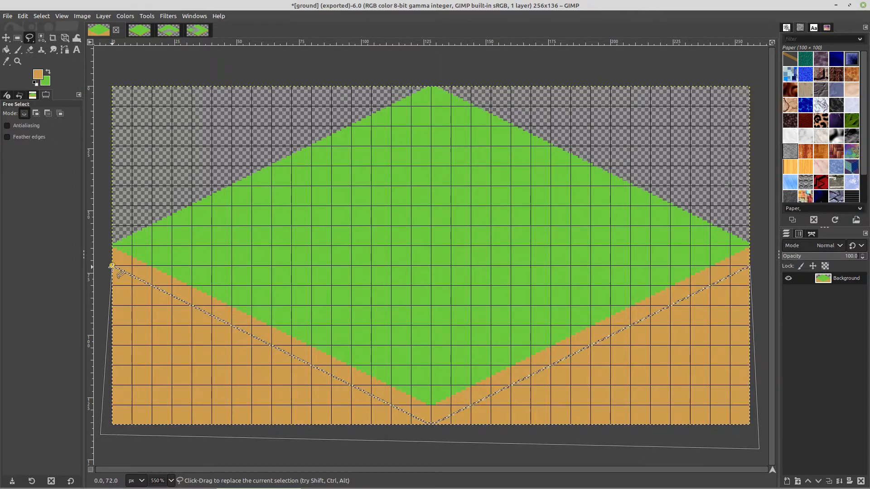
{"action": "key", "text": "ctrl+x"}
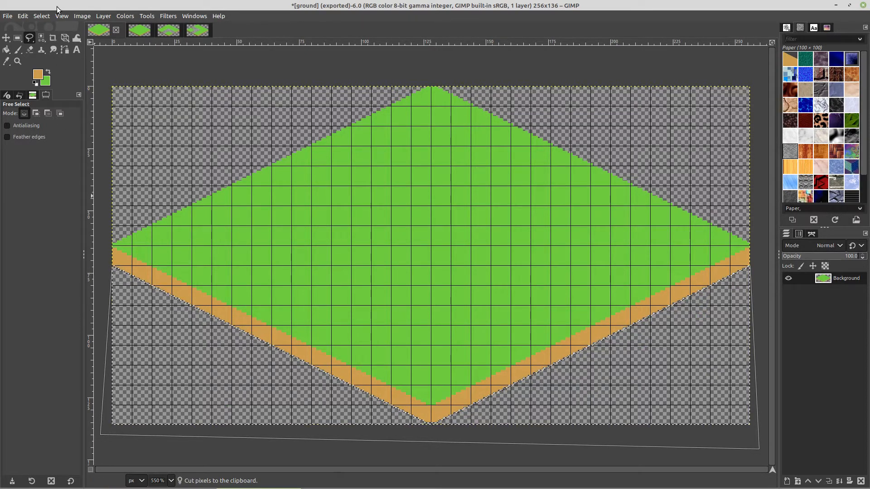
{"action": "left_click", "coordinate": [42, 16]}
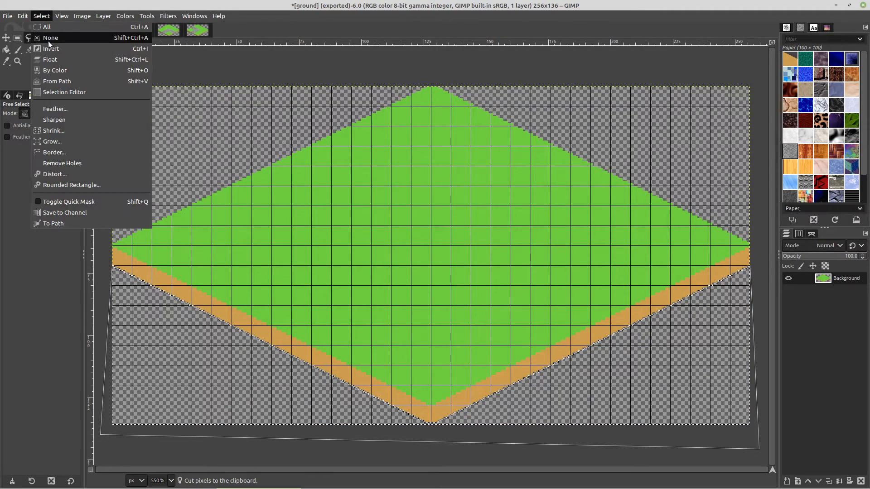
{"action": "left_click", "coordinate": [49, 38]}
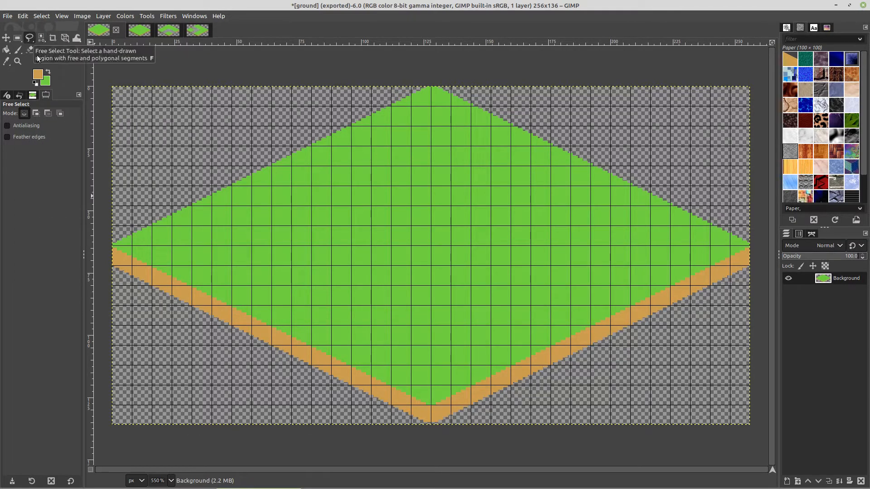
Step: Outline the left half of the brown strip with Free Select, from the diamond's left corner to its bottom corner
{"action": "left_click_drag", "start_coordinate": [147, 317], "coordinate": [201, 298]}
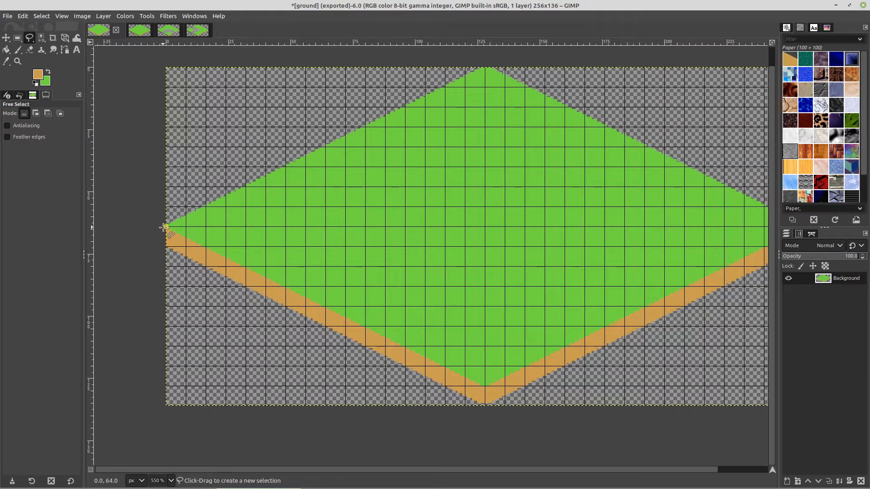
{"action": "left_click", "coordinate": [165, 227]}
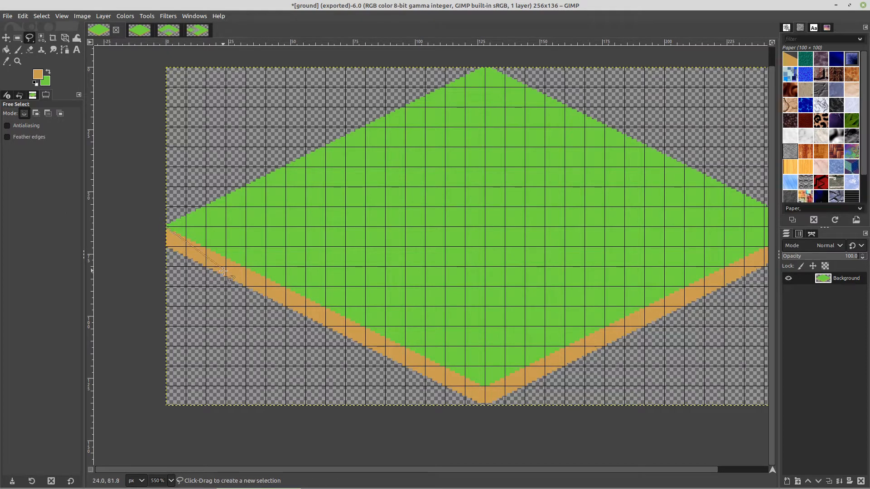
{"action": "left_click", "coordinate": [485, 390]}
{"action": "left_click", "coordinate": [484, 421]}
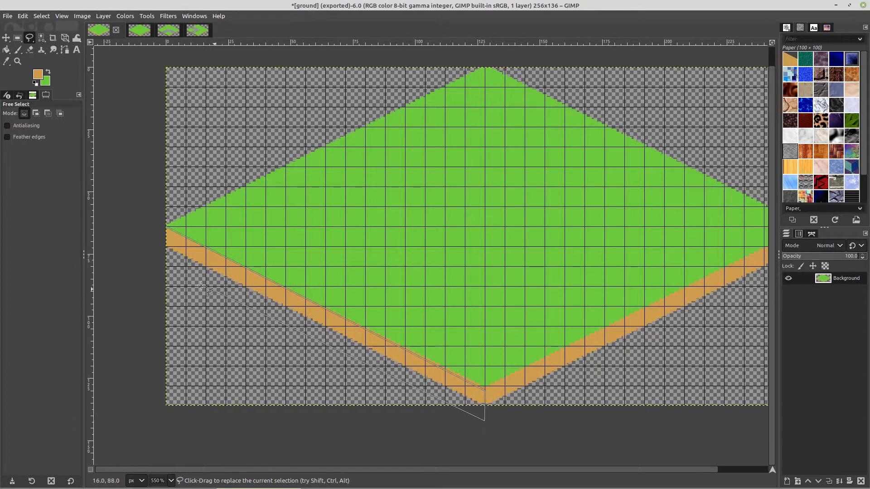
{"action": "left_click", "coordinate": [151, 250]}
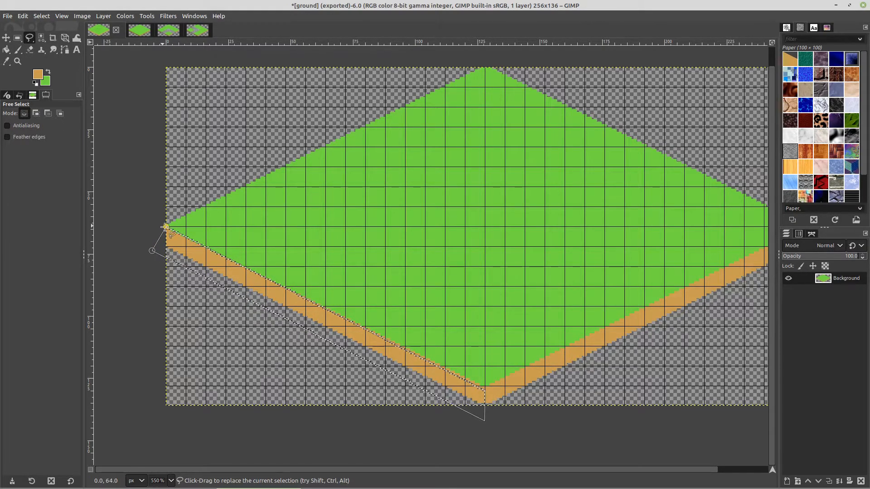
{"action": "left_click", "coordinate": [164, 227]}
Step: Refine the left strip selection by moving its starting point just outside the image and raising its bottom-corner point by about one pixel
{"action": "left_click_drag", "start_coordinate": [164, 228], "coordinate": [161, 229]}
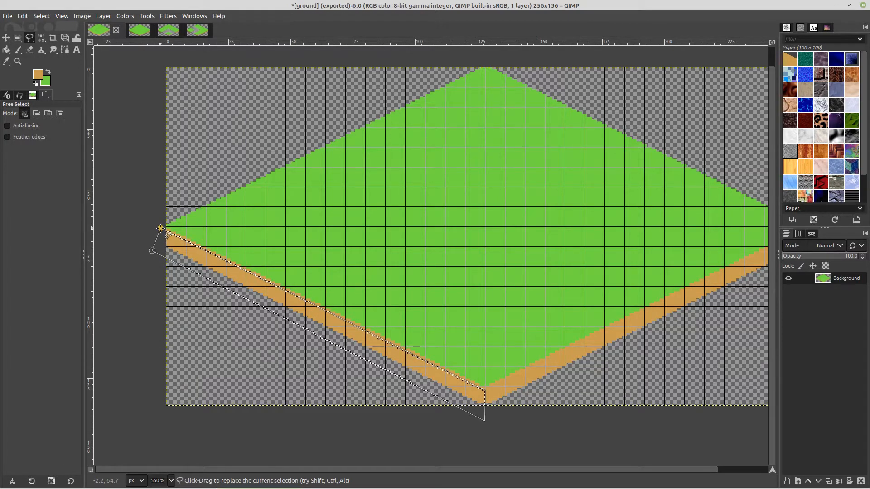
{"action": "scroll", "coordinate": [161, 228], "scroll_direction": "up", "scroll_amount": 4}
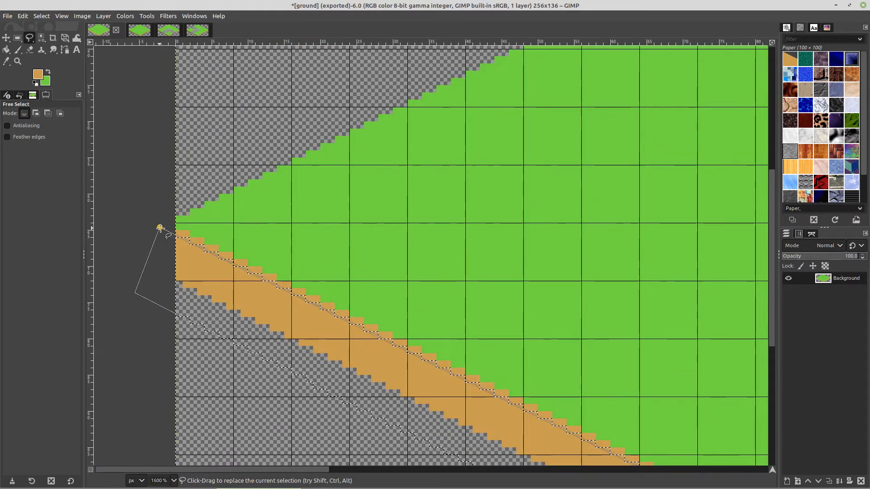
{"action": "left_click_drag", "start_coordinate": [382, 271], "coordinate": [318, 208]}
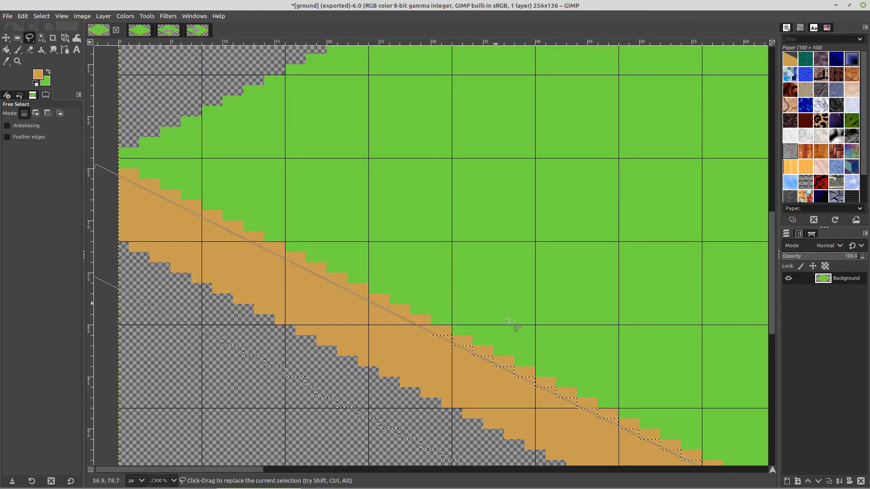
{"action": "left_click_drag", "start_coordinate": [602, 368], "coordinate": [431, 188]}
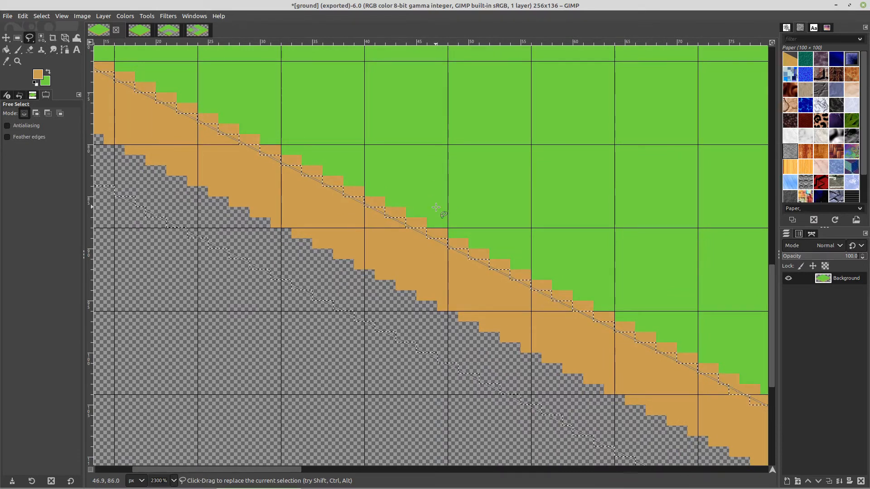
{"action": "left_click_drag", "start_coordinate": [627, 305], "coordinate": [344, 129]}
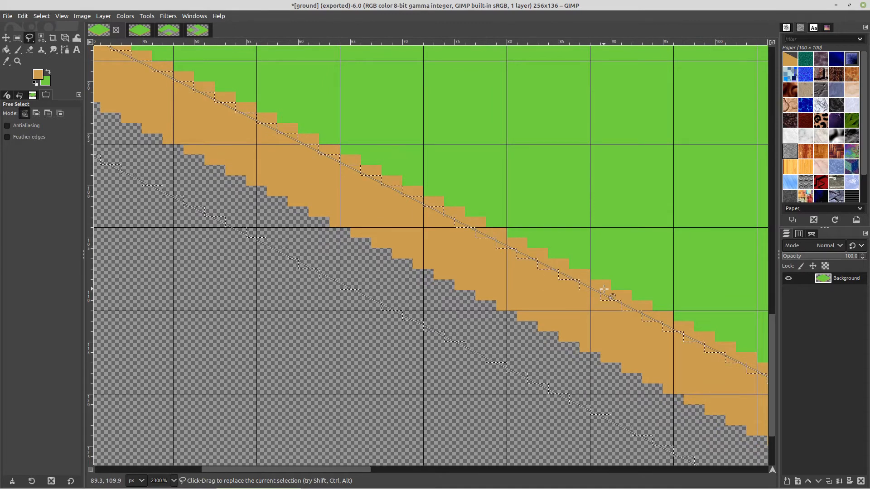
{"action": "left_click_drag", "start_coordinate": [599, 287], "coordinate": [270, 107]}
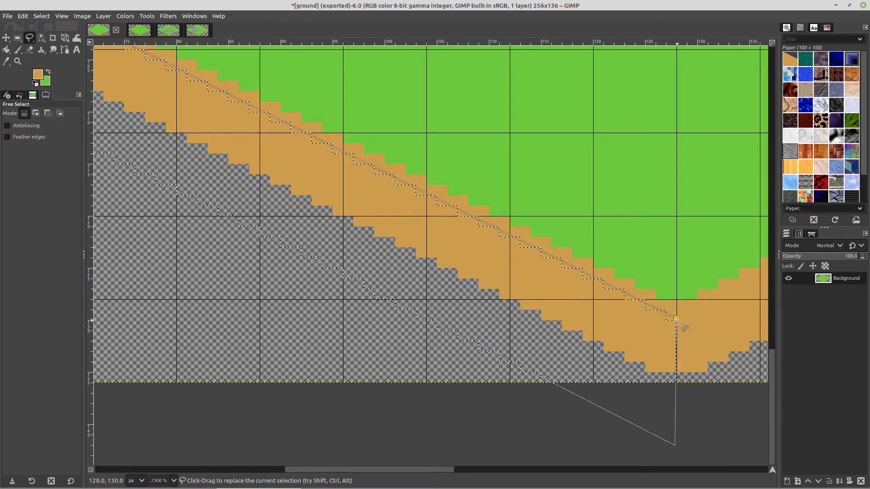
{"action": "left_click_drag", "start_coordinate": [678, 321], "coordinate": [678, 318]}
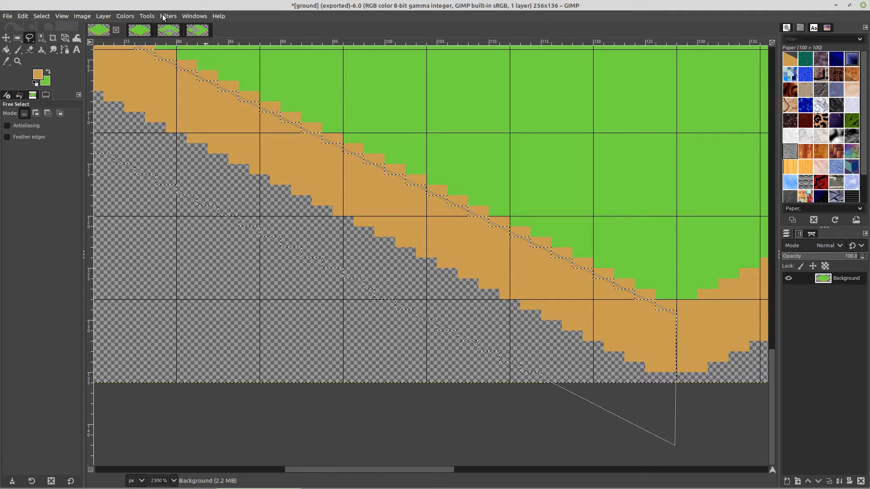
Step: Darken the selected left half of the brown strip with Brightness-Contrast, setting the brightness to -80
{"action": "left_click", "coordinate": [126, 17]}
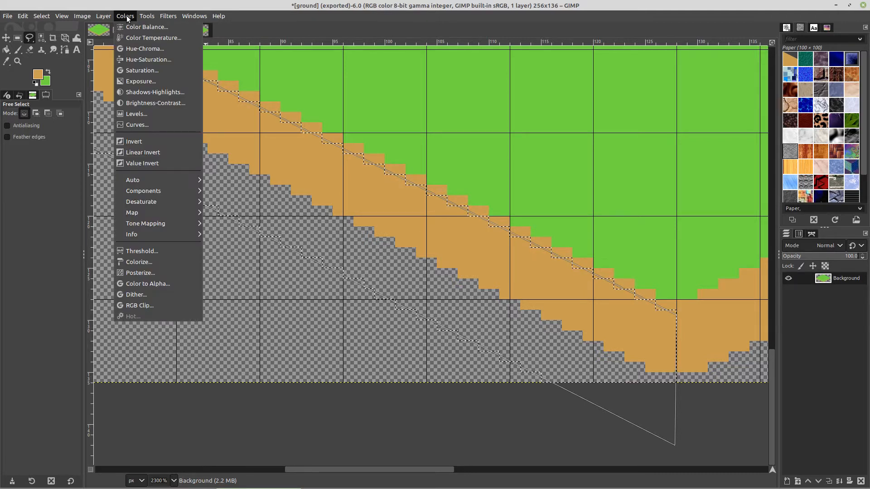
{"action": "left_click", "coordinate": [145, 104]}
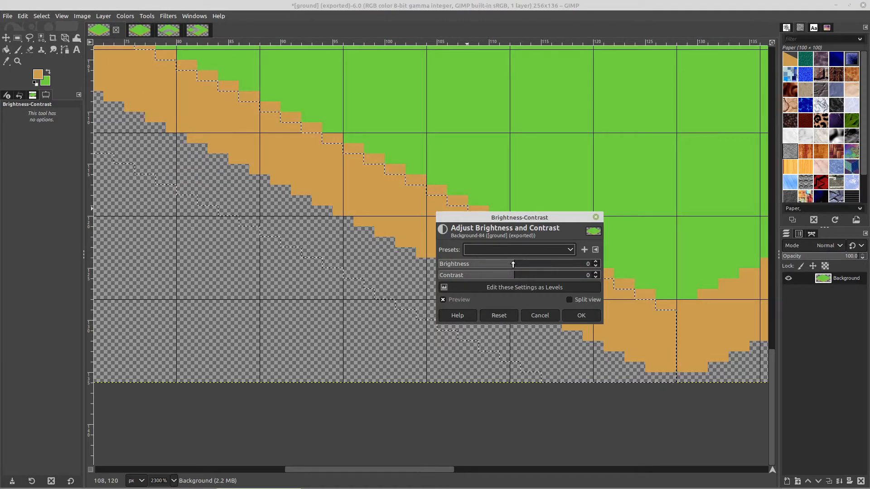
{"action": "left_click_drag", "start_coordinate": [513, 265], "coordinate": [466, 261]}
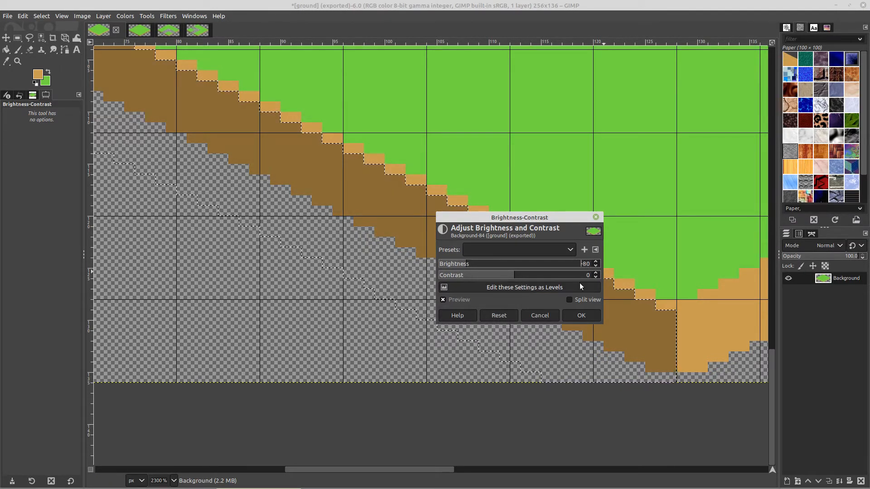
{"action": "left_click", "coordinate": [580, 316]}
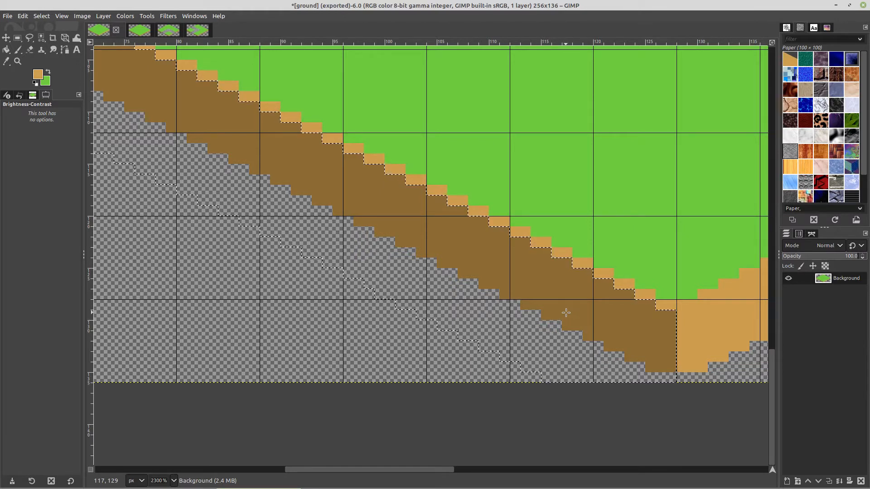
Step: Paste a copy of the darkened left strip, move it up one pixel against the green edge, and anchor it
{"action": "key", "text": "ctrl+c"}
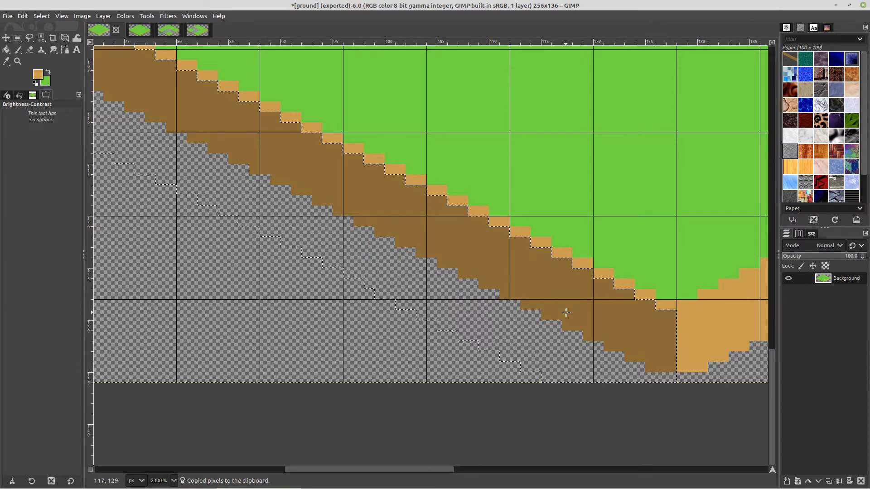
{"action": "key", "text": "ctrl+v"}
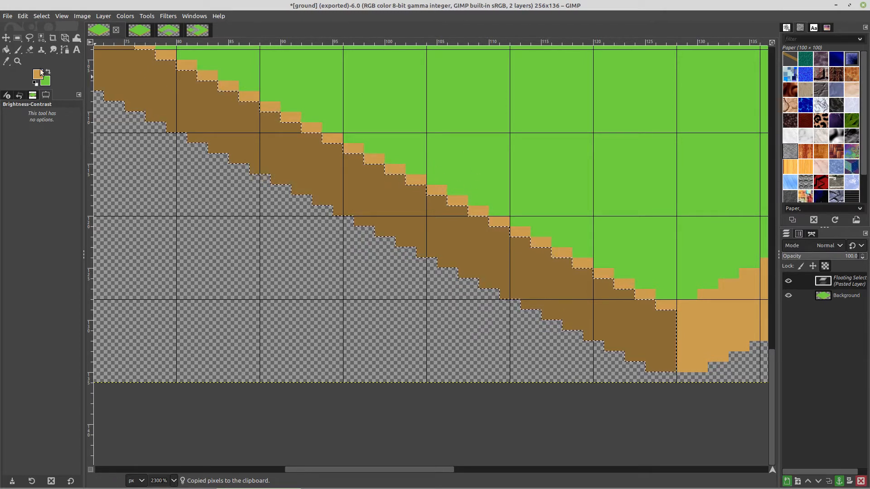
{"action": "left_click", "coordinate": [6, 40]}
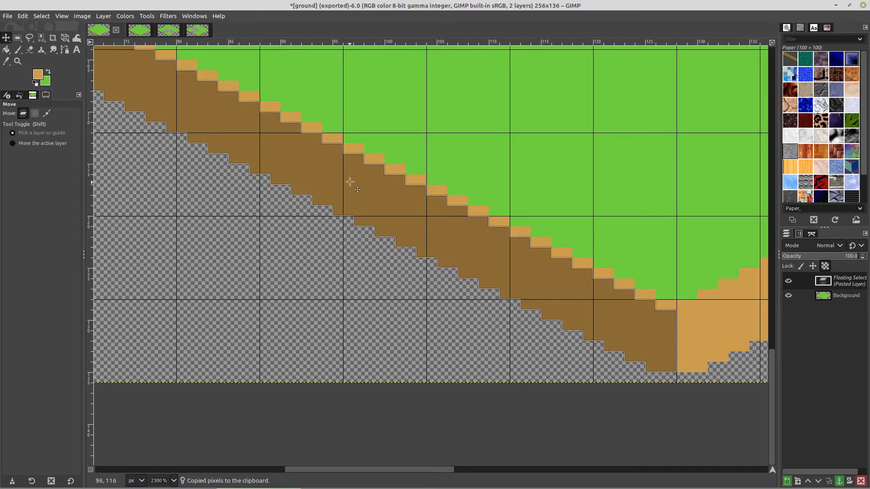
{"action": "left_click_drag", "start_coordinate": [357, 178], "coordinate": [423, 217]}
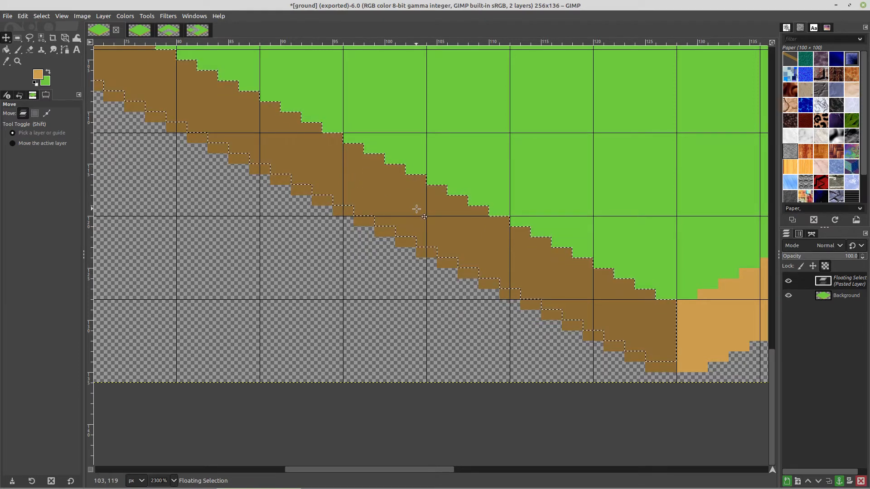
{"action": "right_click", "coordinate": [814, 279]}
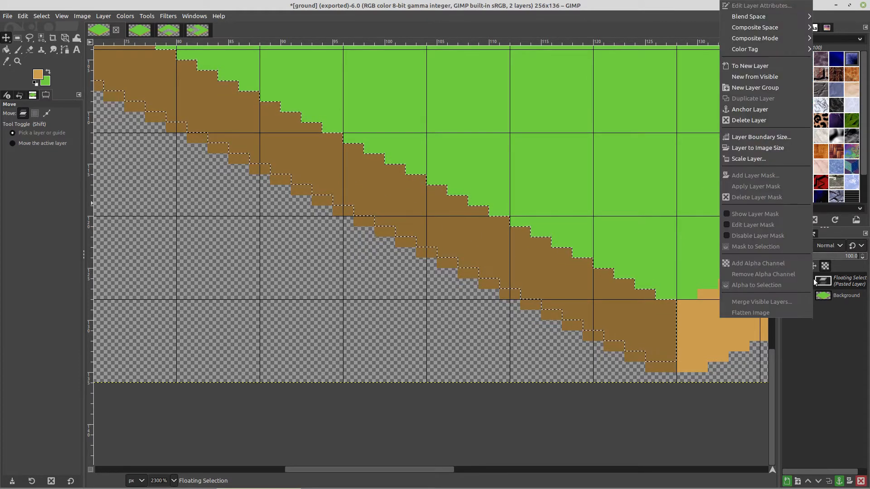
{"action": "left_click", "coordinate": [748, 106]}
Step: Outline the right half of the brown strip with Free Select, from the diamond's bottom corner to just outside its right corner
{"action": "left_click_drag", "start_coordinate": [703, 315], "coordinate": [136, 328]}
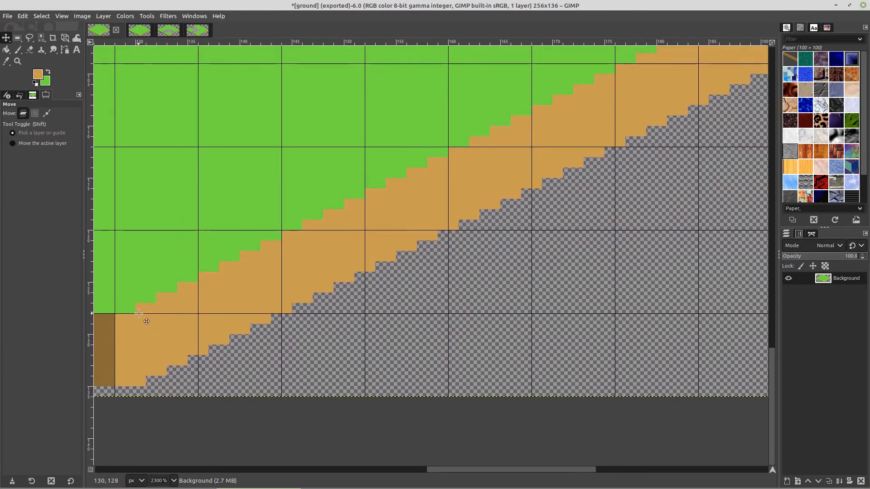
{"action": "scroll", "coordinate": [136, 328], "scroll_direction": "down", "scroll_amount": 3}
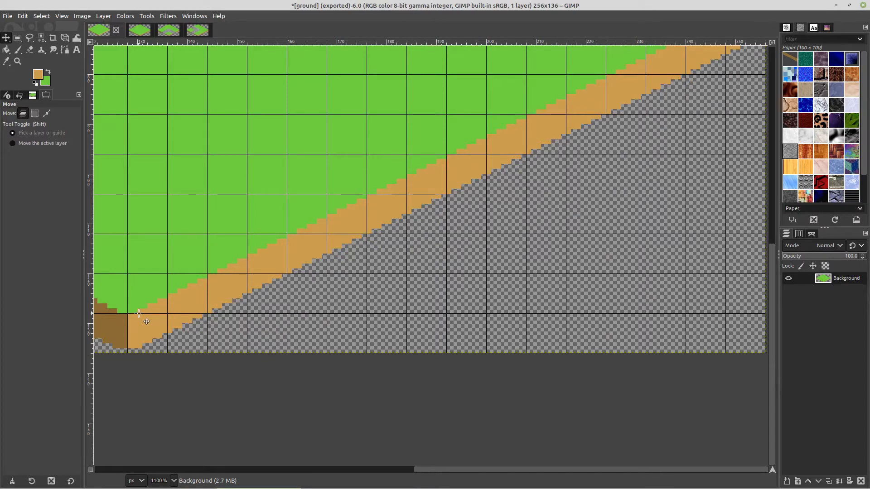
{"action": "scroll", "coordinate": [138, 313], "scroll_direction": "down", "scroll_amount": 1}
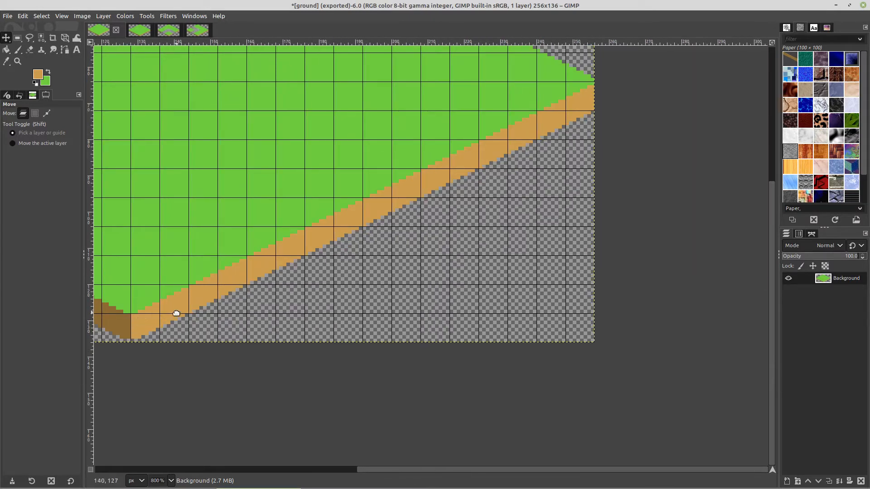
{"action": "left_click_drag", "start_coordinate": [175, 311], "coordinate": [270, 355]}
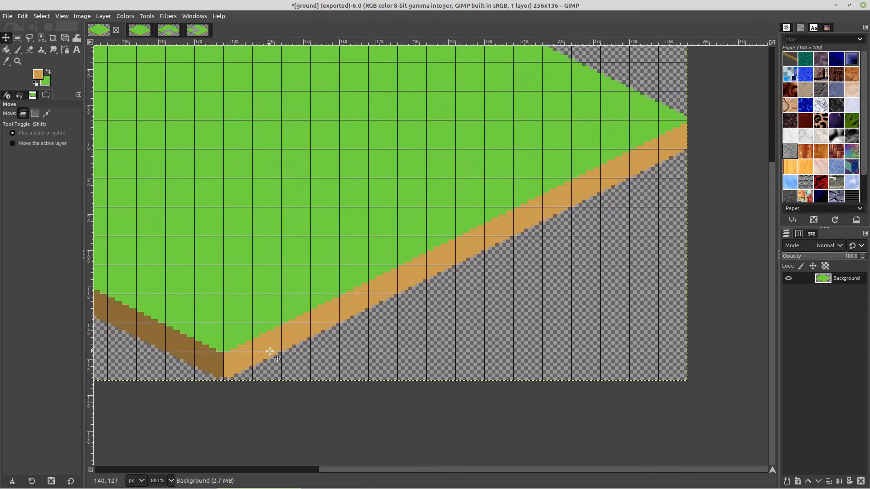
{"action": "left_click", "coordinate": [29, 37]}
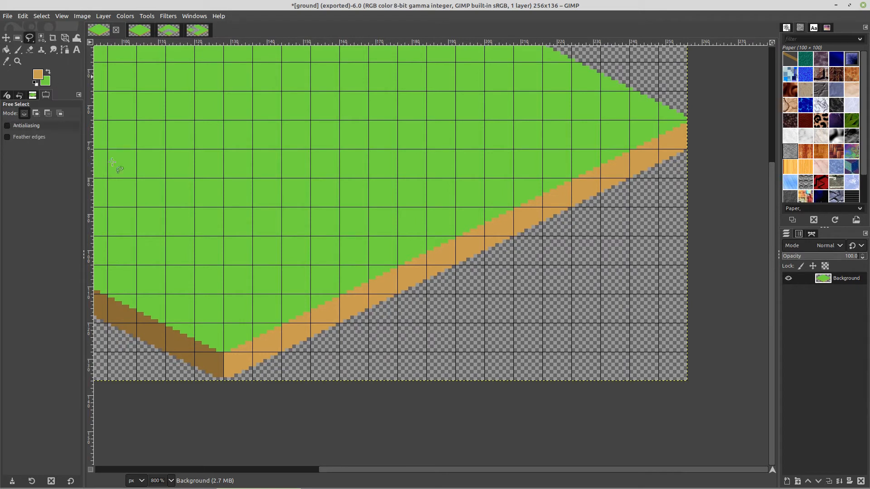
{"action": "left_click", "coordinate": [223, 353]}
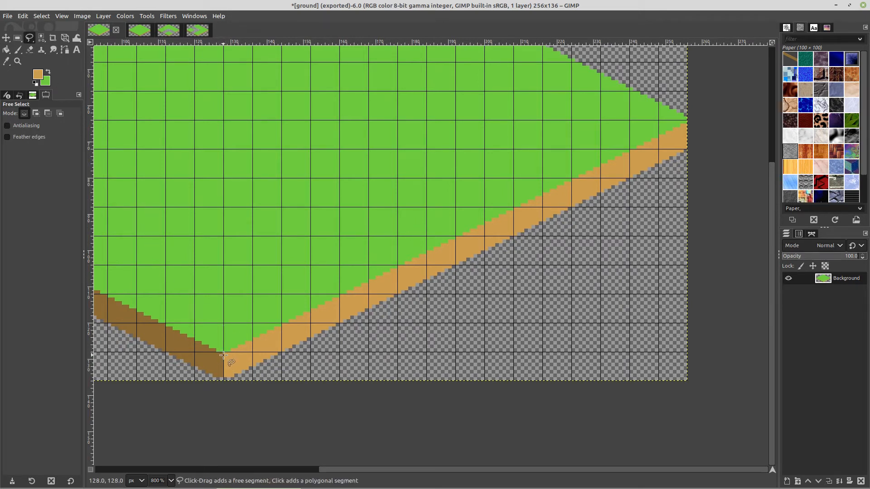
{"action": "left_click", "coordinate": [224, 395]}
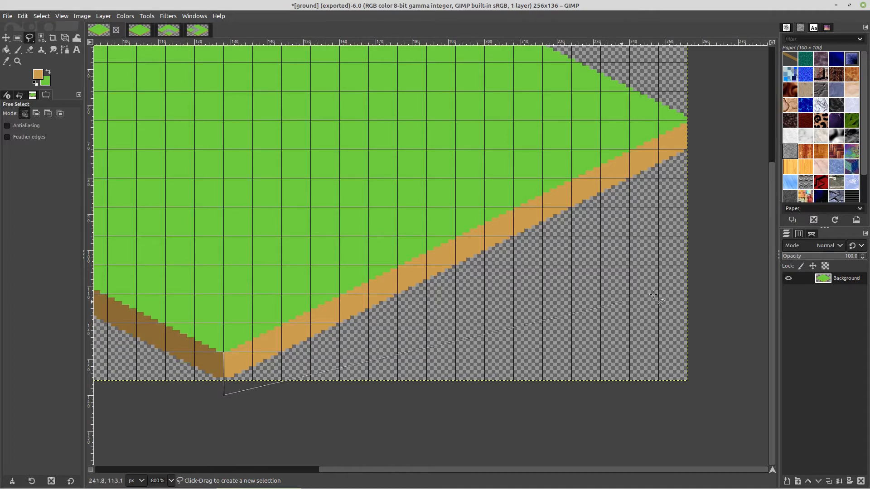
{"action": "left_click", "coordinate": [706, 149]}
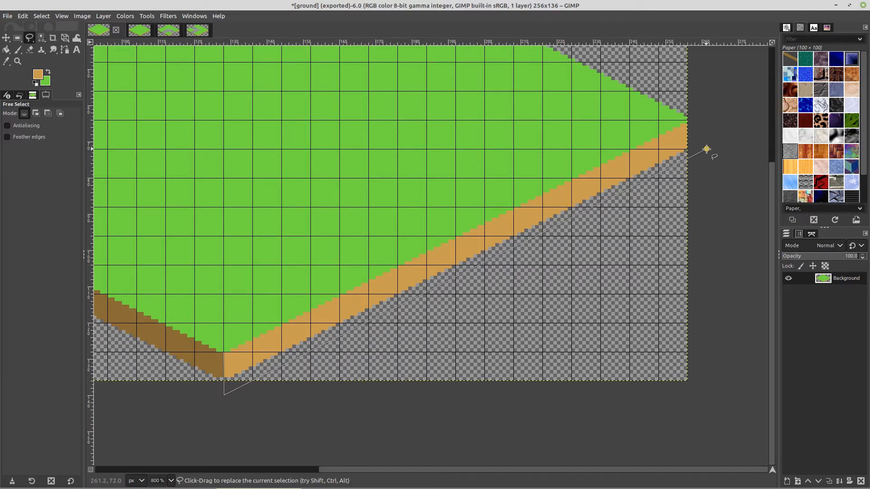
{"action": "left_click", "coordinate": [692, 123]}
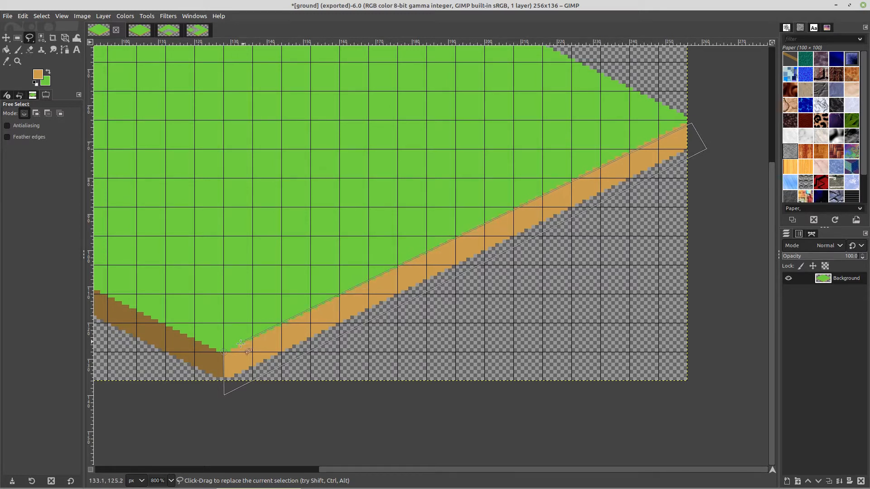
{"action": "left_click", "coordinate": [224, 353]}
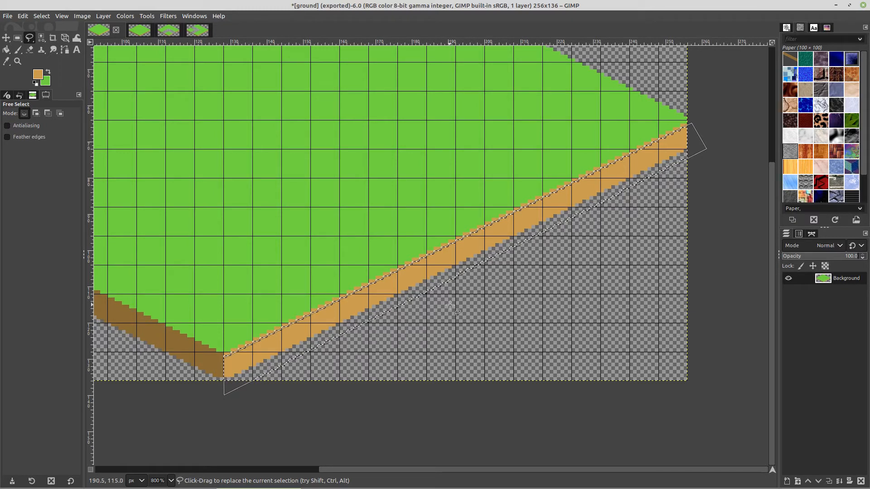
{"action": "left_click", "coordinate": [789, 279]}
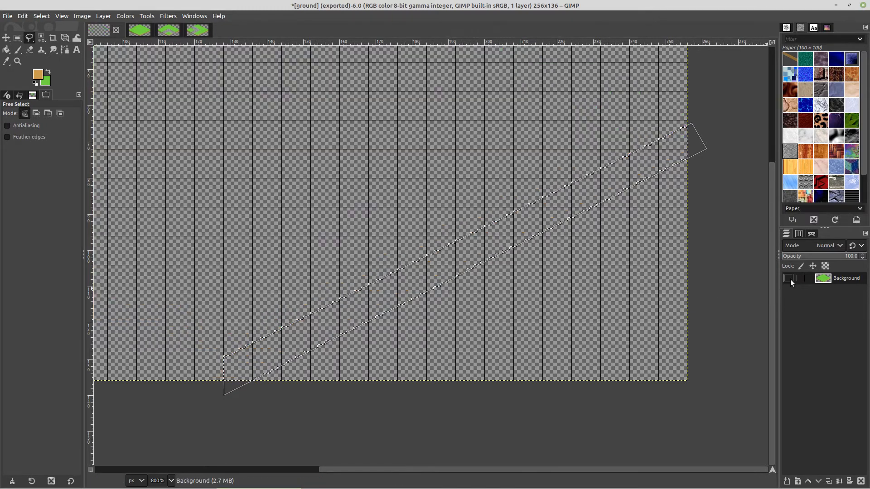
{"action": "left_click", "coordinate": [789, 278]}
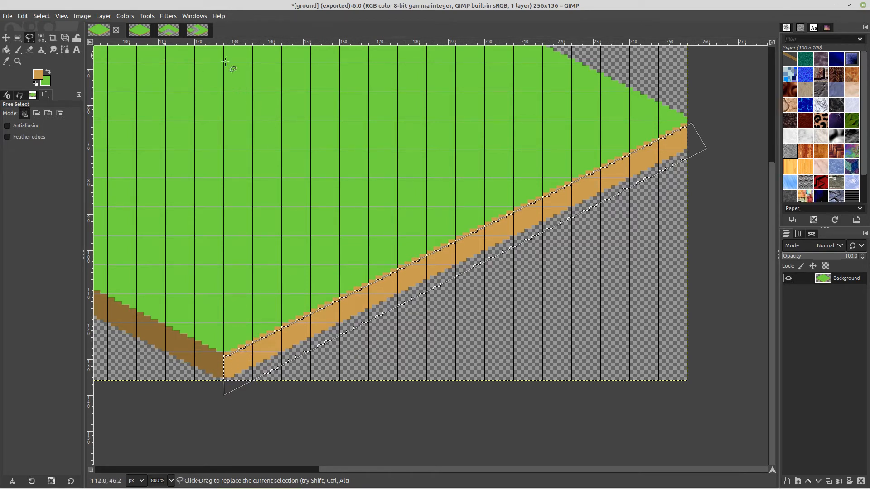
Step: Darken the selected right strip slightly with Brightness-Contrast, lowering the brightness to about -30
{"action": "left_click", "coordinate": [124, 16]}
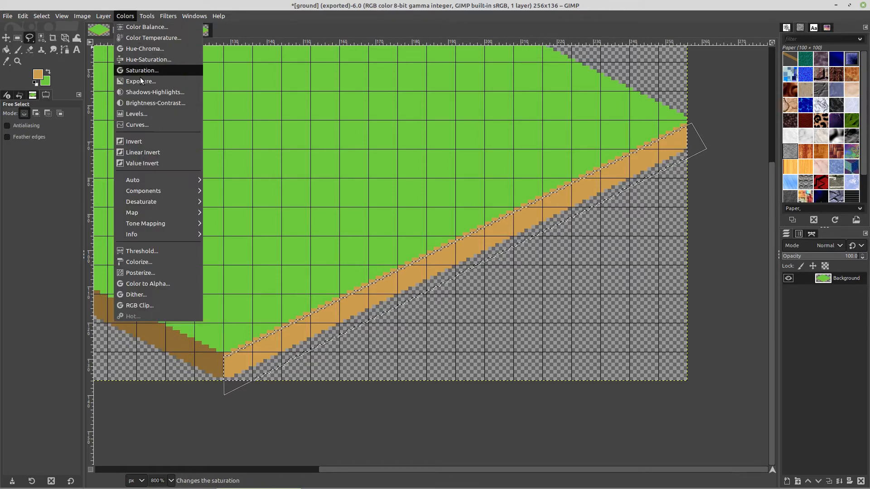
{"action": "left_click", "coordinate": [139, 102]}
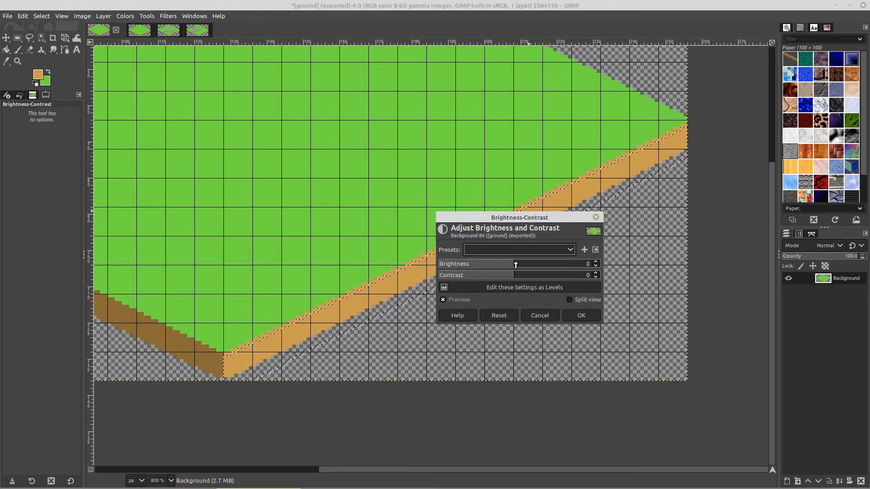
{"action": "left_click_drag", "start_coordinate": [516, 267], "coordinate": [497, 268]}
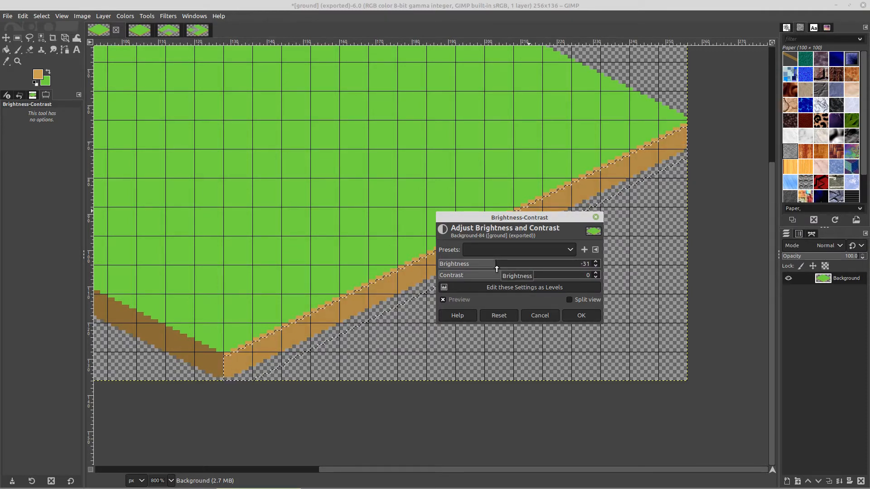
{"action": "left_click", "coordinate": [596, 262]}
{"action": "left_click", "coordinate": [575, 315]}
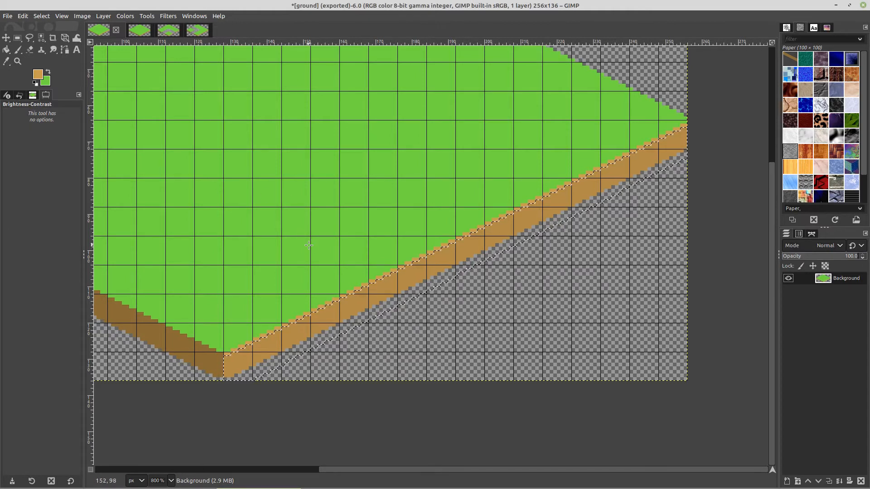
Step: Paste a copy of the darkened right strip, shift it up one pixel to cover the light edge, and anchor it
{"action": "key", "text": "ctrl+c"}
{"action": "key", "text": "ctrl+v"}
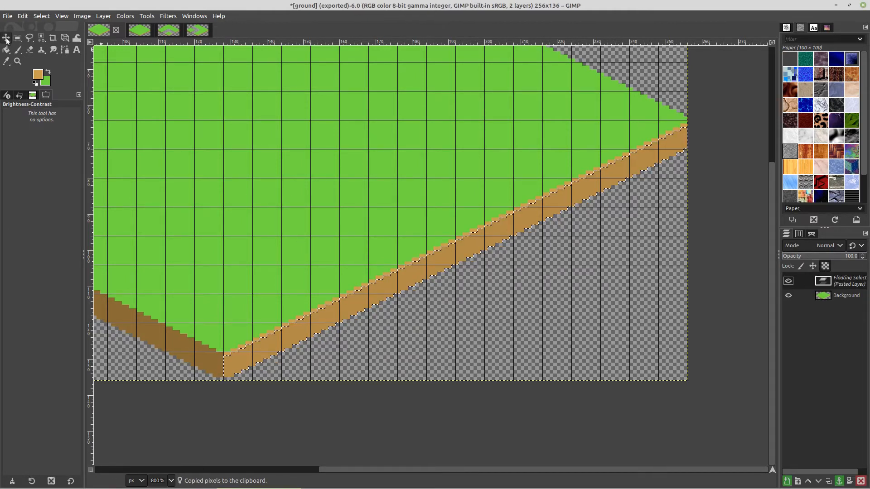
{"action": "left_click", "coordinate": [6, 39]}
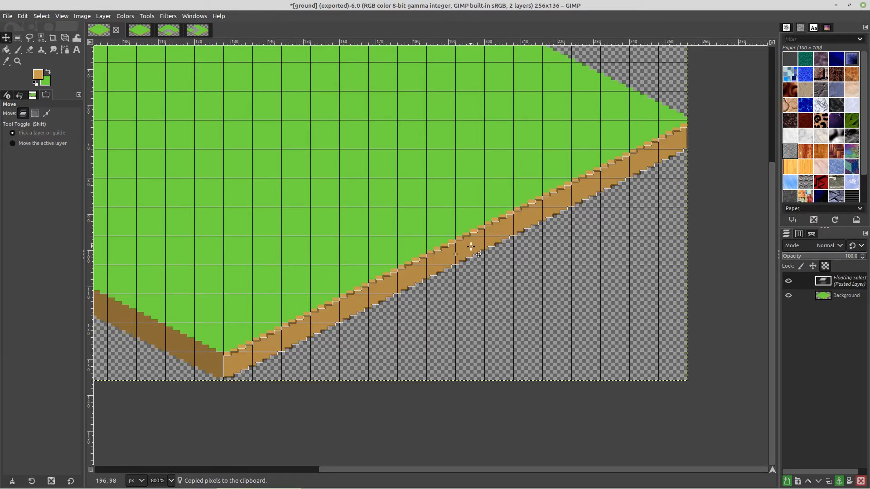
{"action": "left_click_drag", "start_coordinate": [472, 245], "coordinate": [473, 244]}
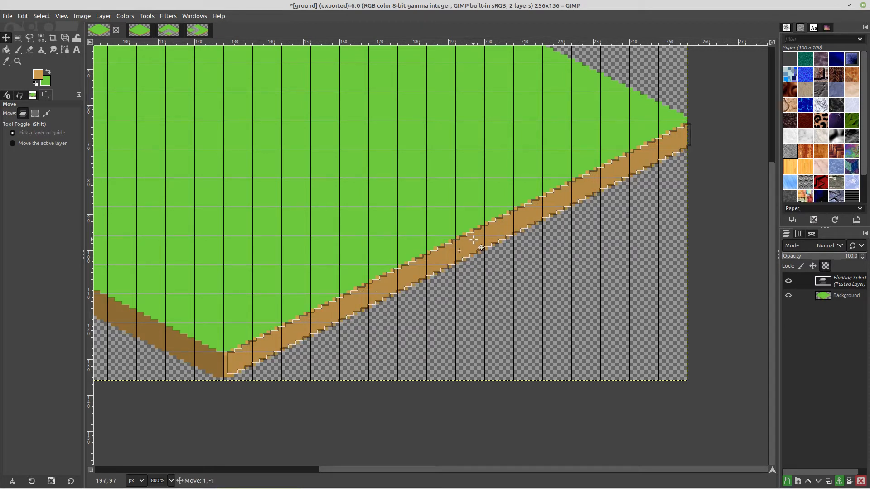
{"action": "left_click_drag", "start_coordinate": [473, 240], "coordinate": [472, 240]}
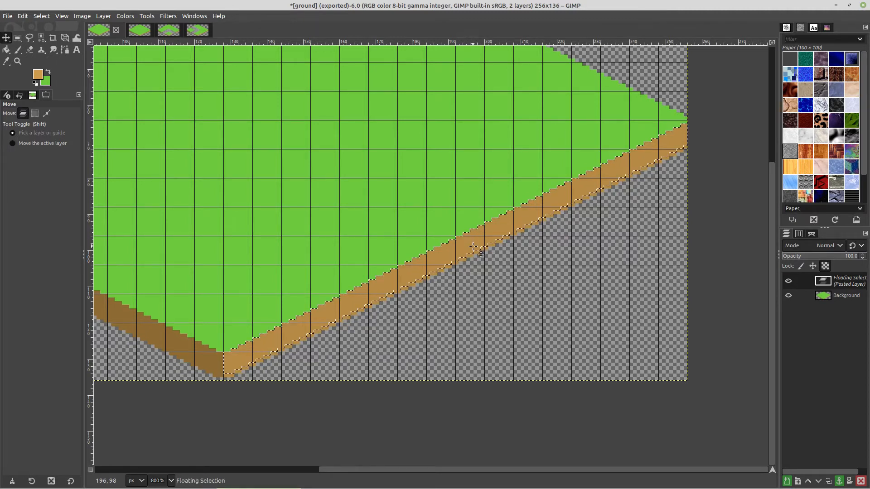
{"action": "left_click_drag", "start_coordinate": [425, 266], "coordinate": [434, 272]}
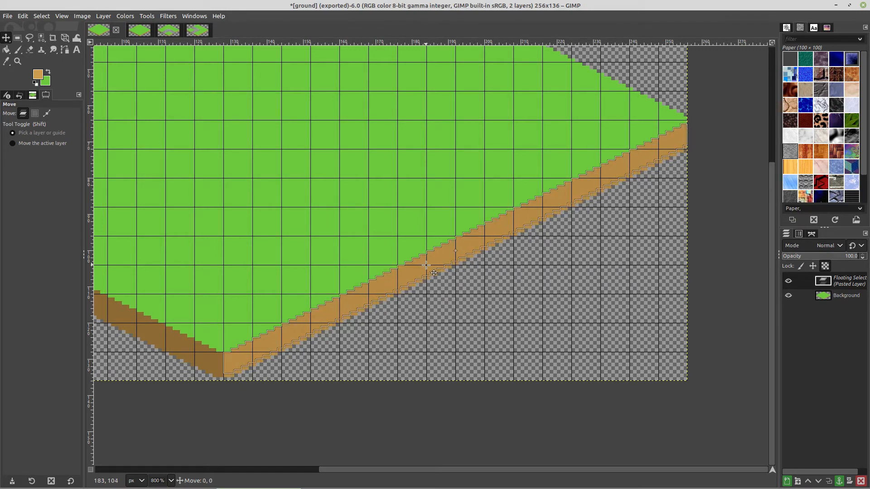
{"action": "left_click_drag", "start_coordinate": [434, 272], "coordinate": [434, 272]}
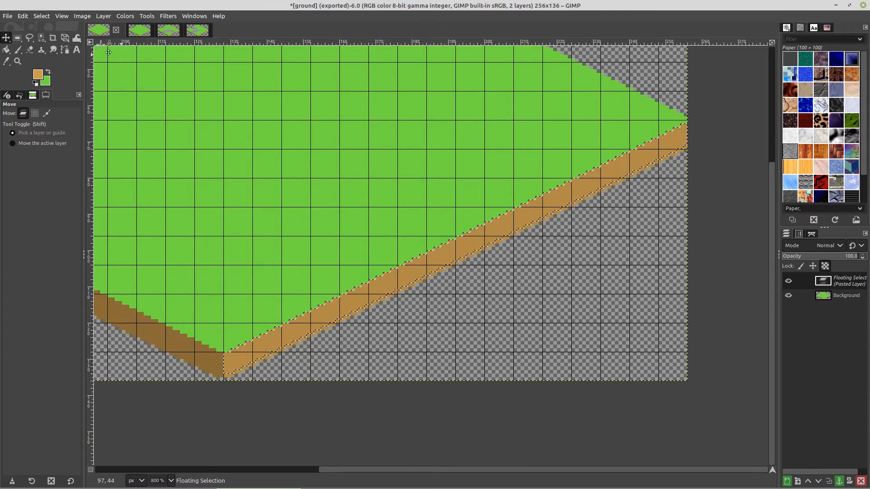
{"action": "right_click", "coordinate": [847, 281]}
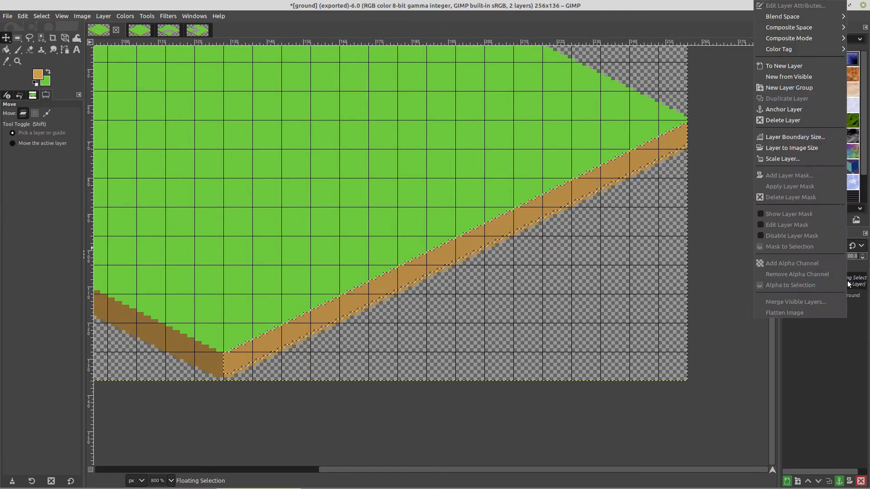
{"action": "left_click", "coordinate": [780, 108]}
Step: Apply HSV Noise to the whole tile with dulling 2, hue 3.00, saturation 0.040 and value 0.040
{"action": "key", "text": "shift+ctrl+j"}
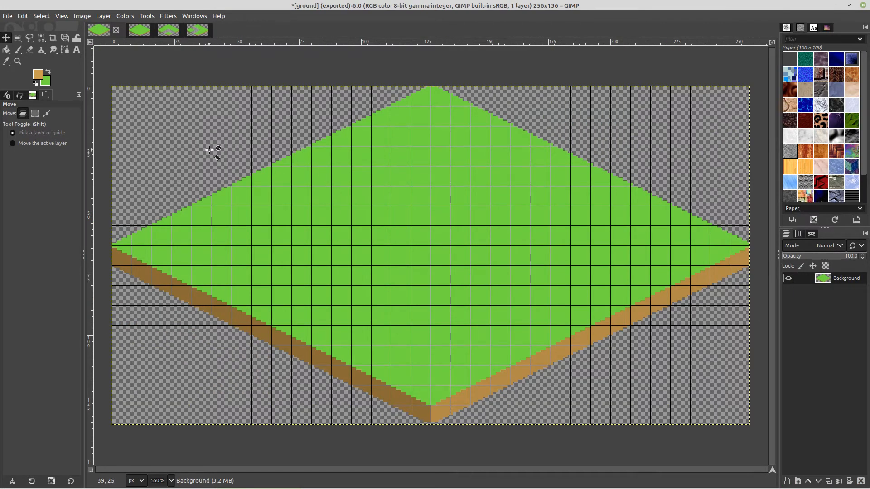
{"action": "left_click", "coordinate": [174, 17]}
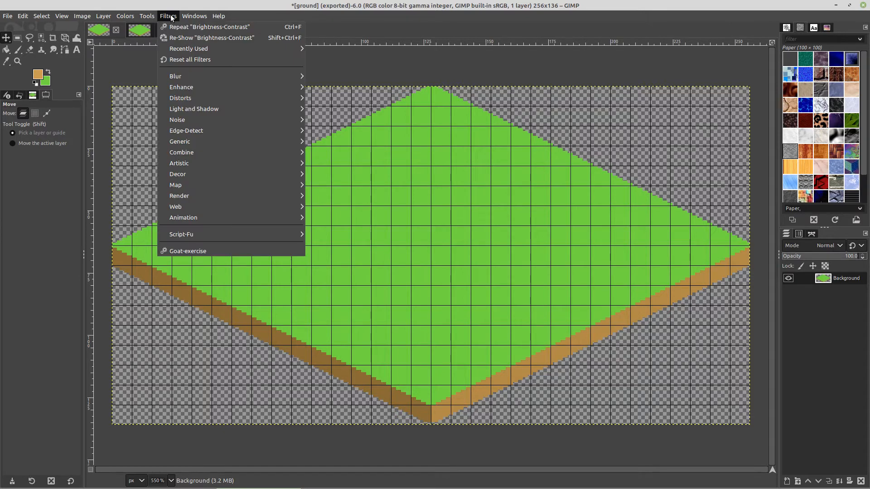
{"action": "mouse_move", "coordinate": [205, 122]}
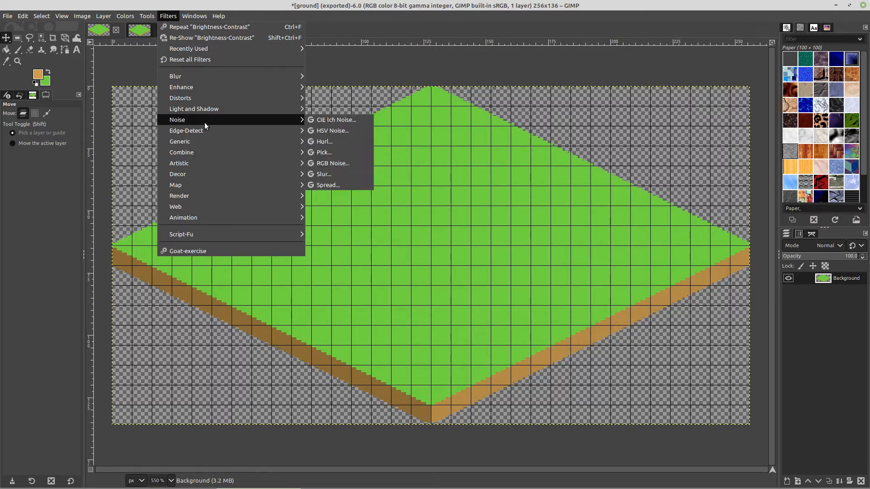
{"action": "left_click", "coordinate": [333, 132]}
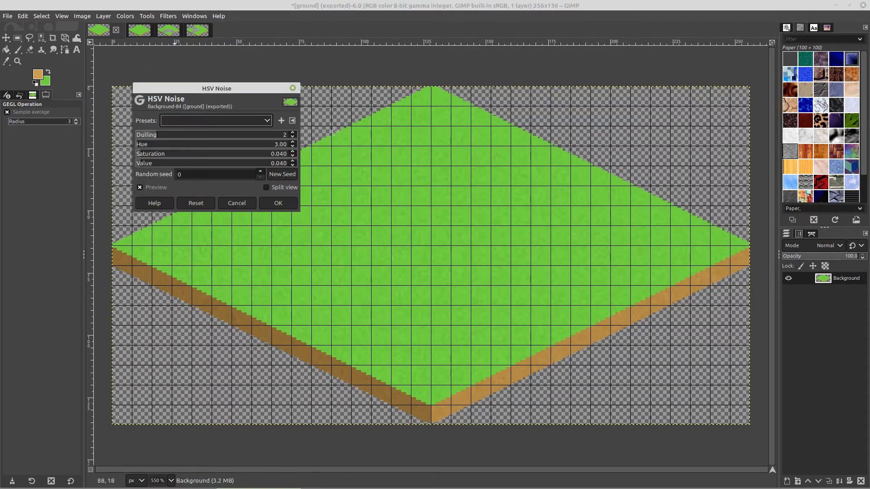
{"action": "left_click", "coordinate": [280, 203]}
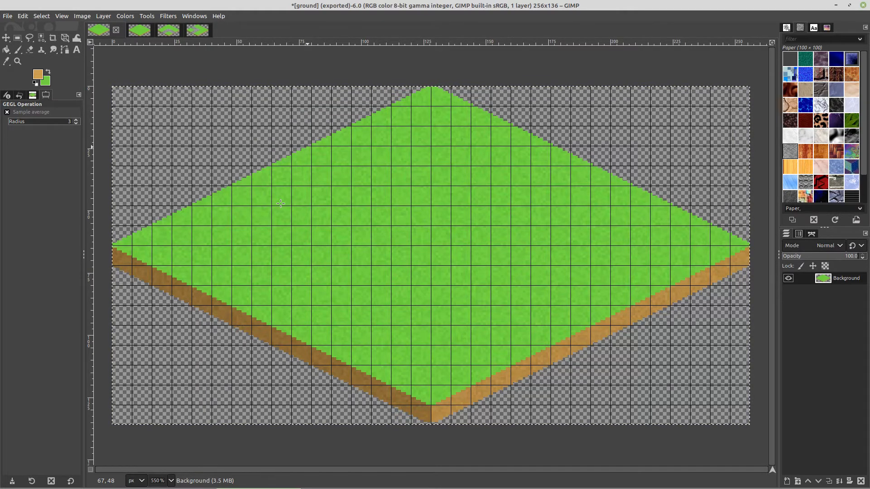
Step: Copy the noise-textured tile and paste it as a new image
{"action": "key", "text": "ctrl+c"}
{"action": "key", "text": "ctrl+shift+v"}
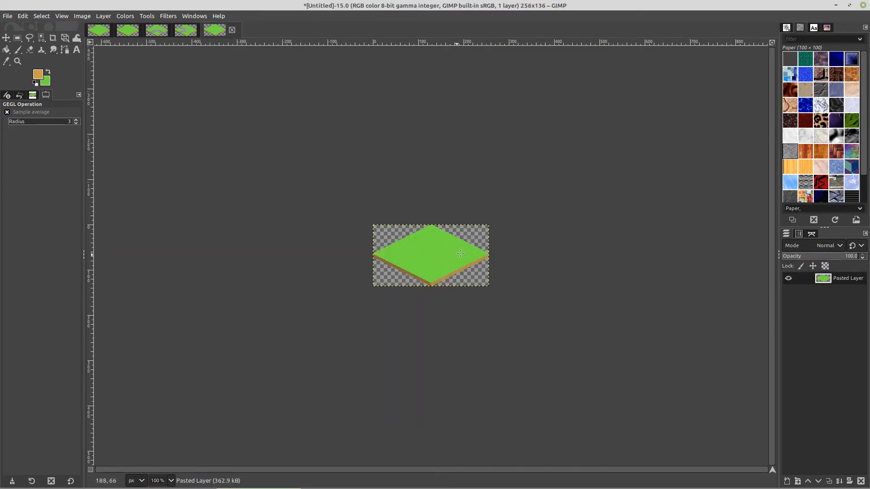
{"action": "left_click", "coordinate": [99, 33]}
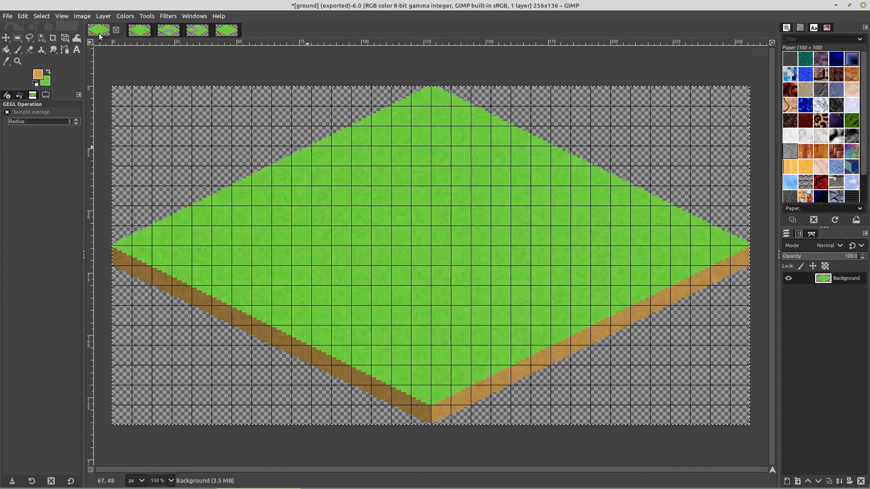
{"action": "left_click", "coordinate": [168, 31]}
{"action": "left_click", "coordinate": [223, 34]}
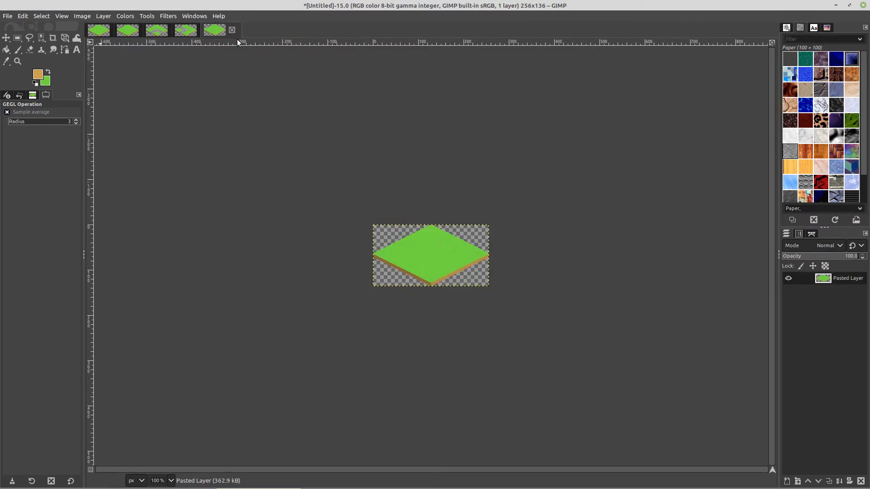
Step: Close the newly pasted tile image, discarding its changes, and return to the ground image
{"action": "left_click", "coordinate": [232, 30]}
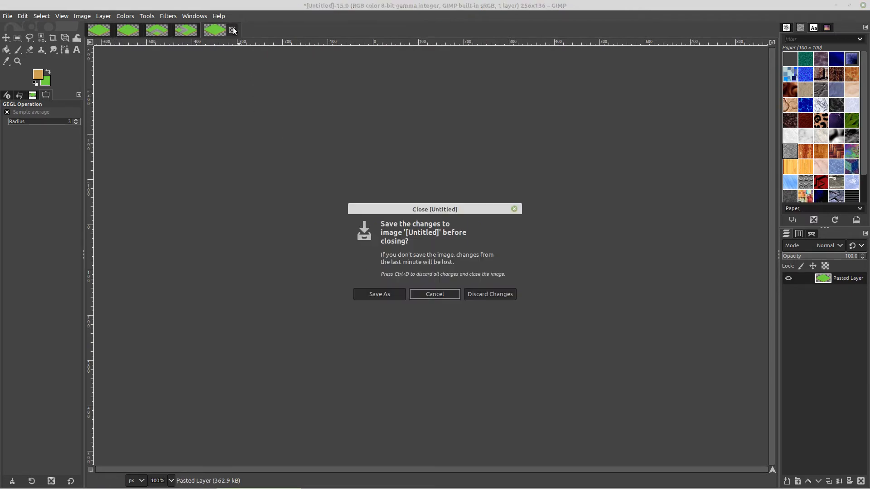
{"action": "left_click", "coordinate": [489, 294]}
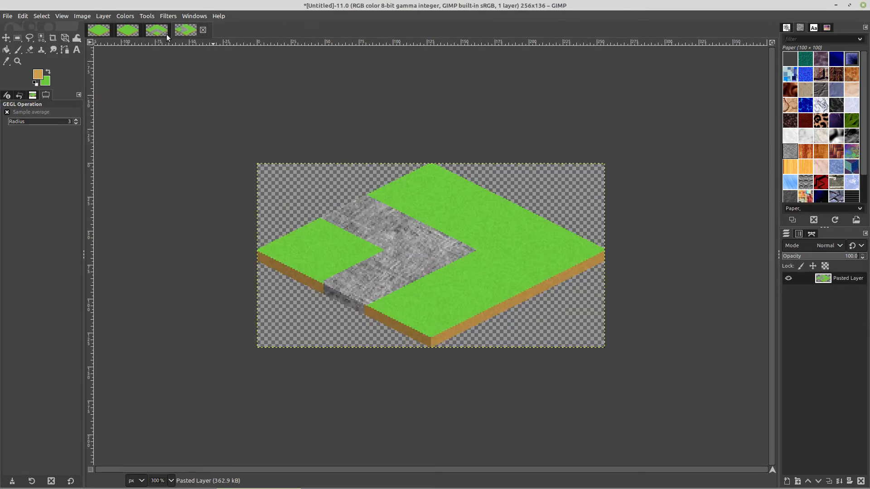
{"action": "left_click", "coordinate": [95, 32]}
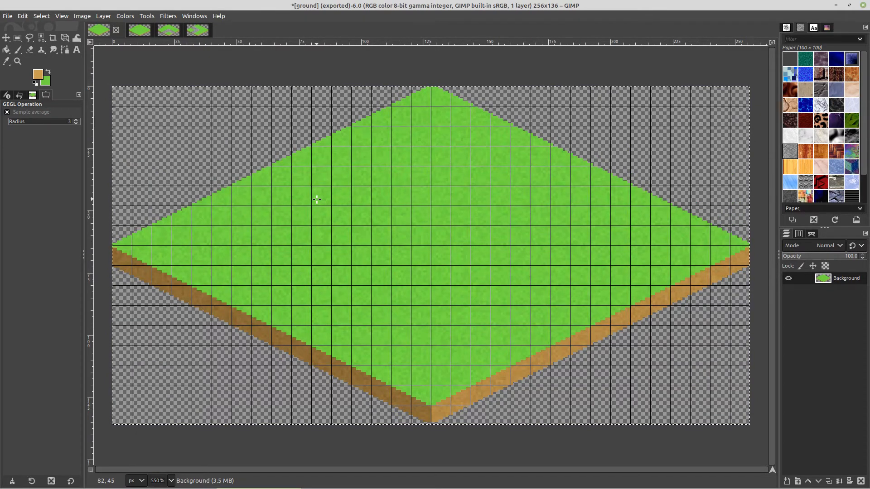
Step: Undo the noise and the shading of both side strips on the ground tile
{"action": "key", "text": "ctrl+z"}
{"action": "key", "text": "ctrl+z"}
{"action": "key", "text": "ctrl+z"}
{"action": "key", "text": "ctrl+z"}
{"action": "key", "text": "ctrl+z"}
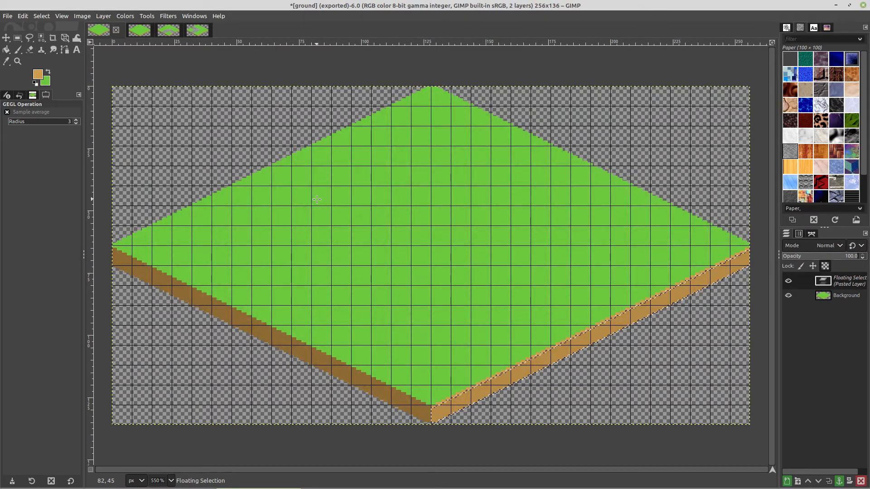
{"action": "key", "text": "ctrl+z"}
{"action": "key", "text": "ctrl+z"}
{"action": "key", "text": "ctrl+z"}
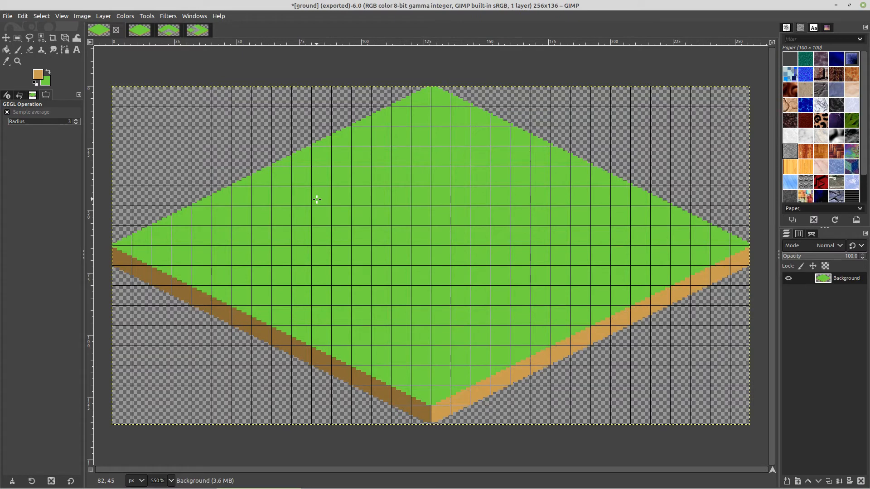
{"action": "key", "text": "ctrl+z"}
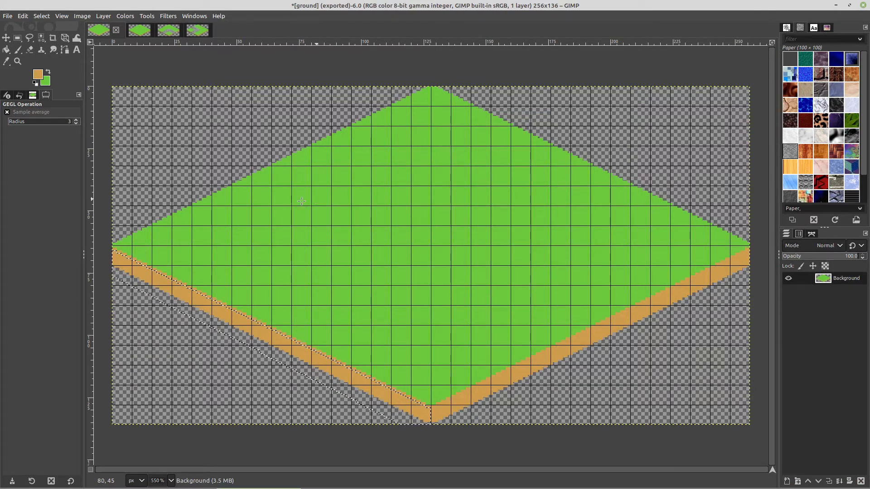
Step: Select the transparent surroundings by colour and invert the selection to cover only the tile
{"action": "left_click", "coordinate": [42, 39]}
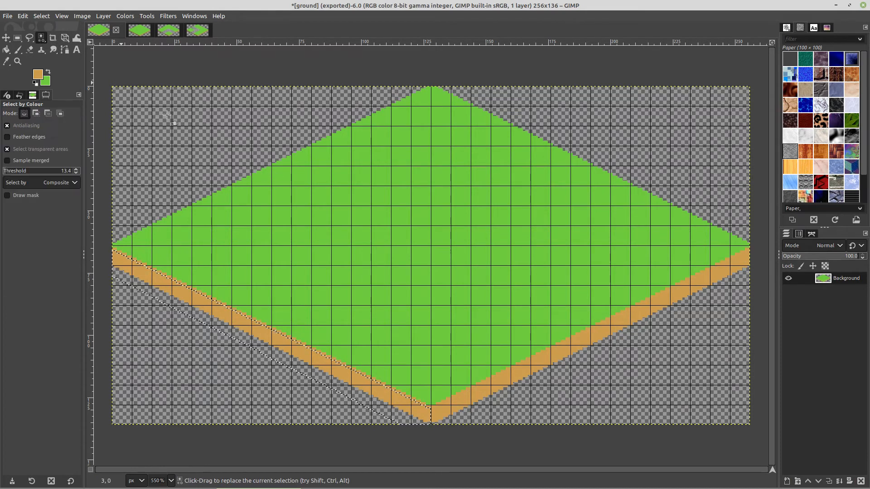
{"action": "left_click", "coordinate": [232, 166]}
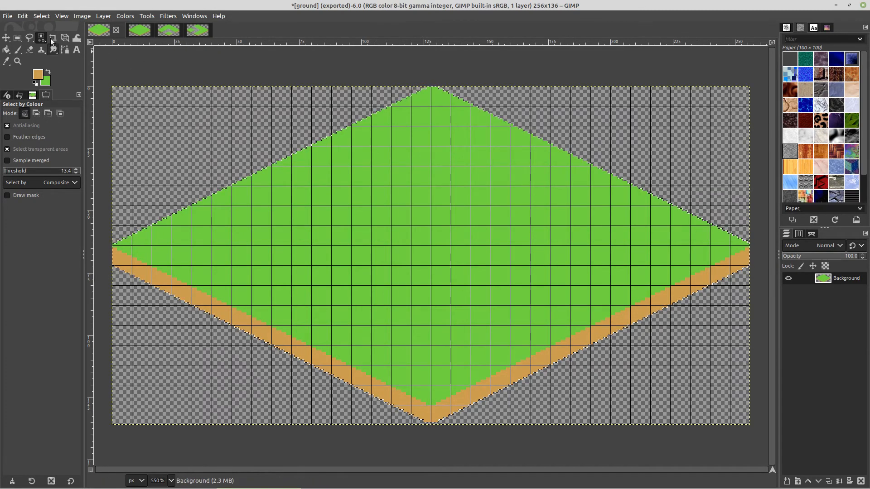
{"action": "left_click", "coordinate": [41, 16]}
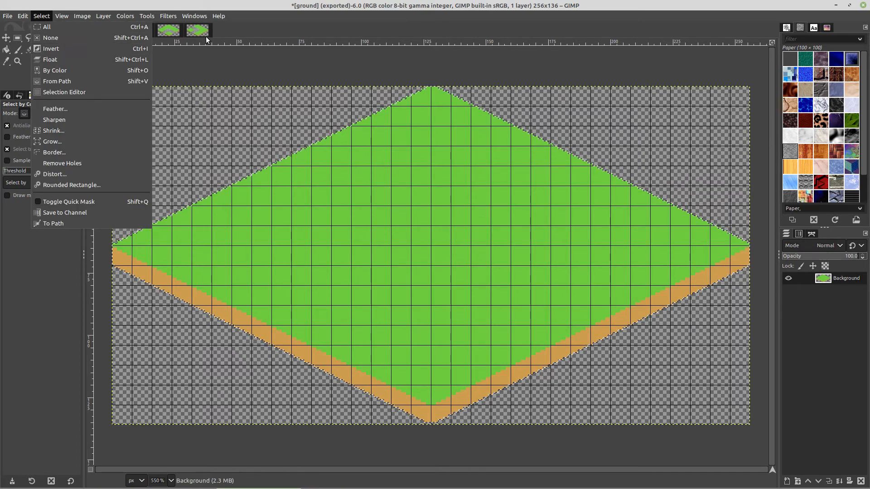
{"action": "left_click", "coordinate": [271, 17]}
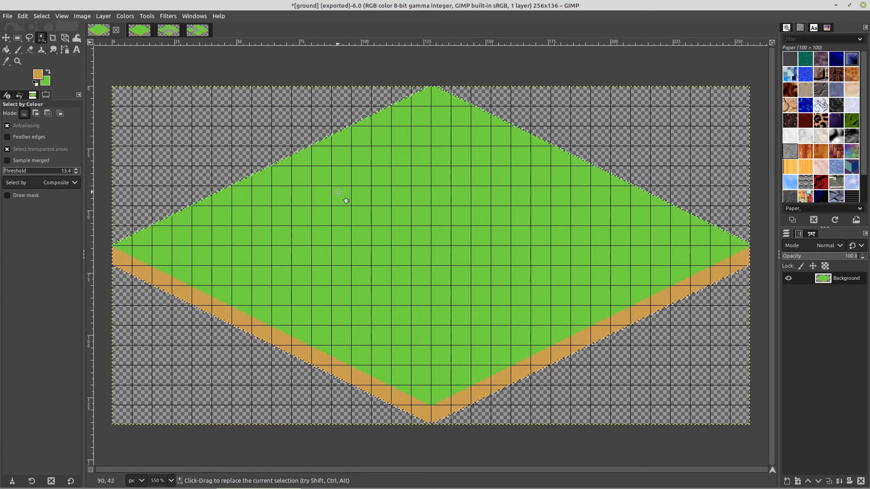
Step: Configure the image grid with a spacing of 32 pixels horizontally and vertically
{"action": "left_click", "coordinate": [80, 17]}
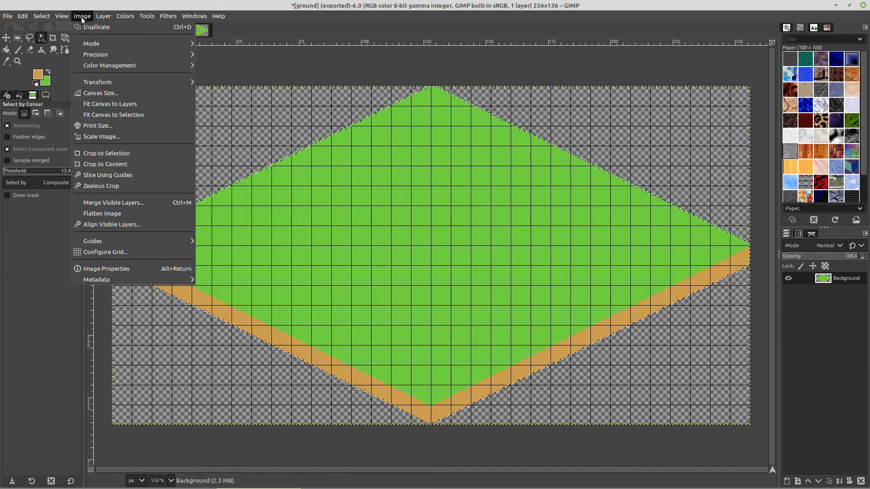
{"action": "left_click", "coordinate": [108, 250]}
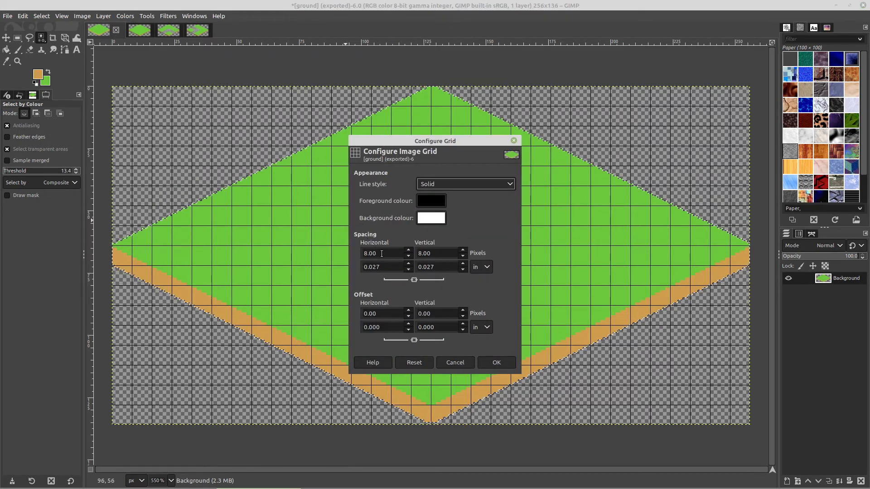
{"action": "double_click", "coordinate": [364, 253]}
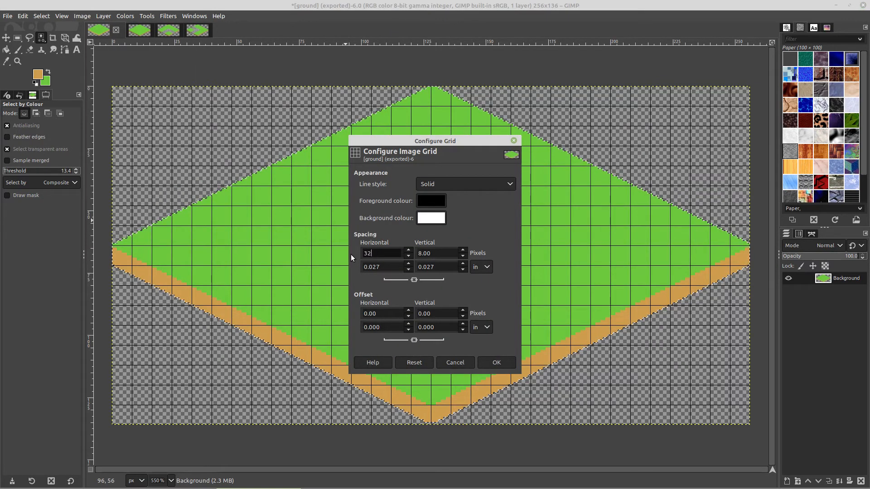
{"action": "left_click", "coordinate": [431, 253]}
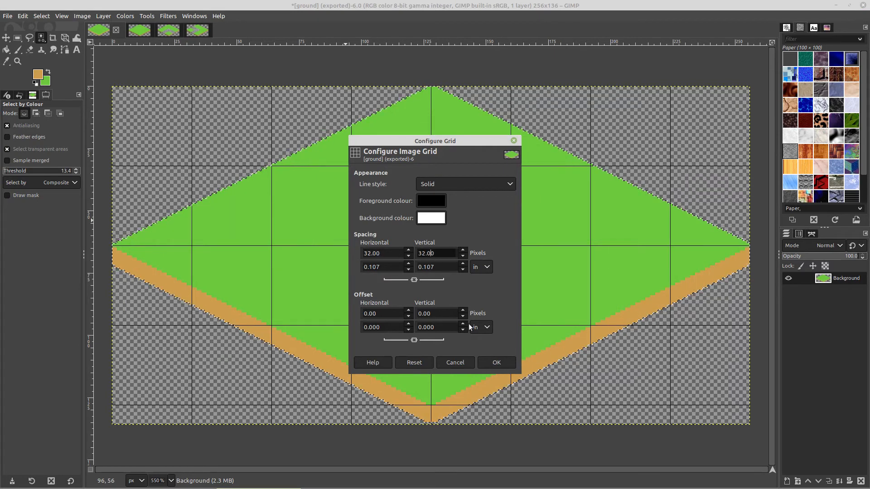
{"action": "left_click", "coordinate": [496, 362]}
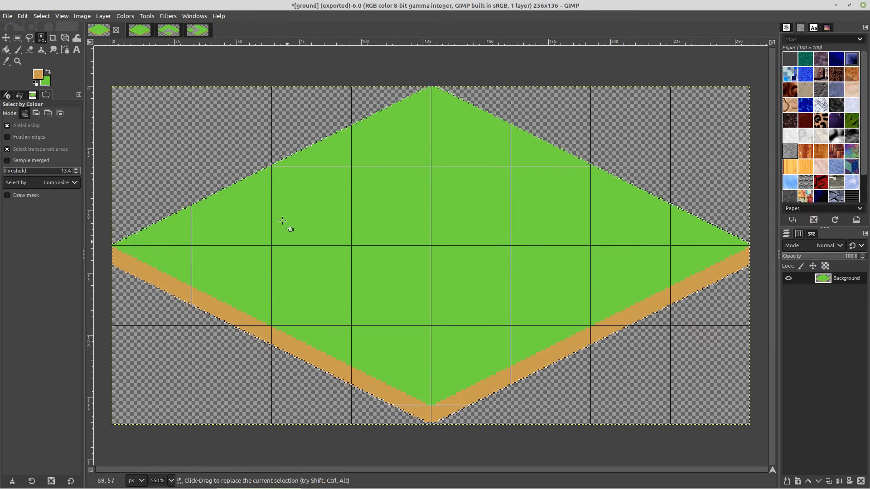
Step: Draw a path from the image's top-right corner to the grid crossing at 64, 96, continuing straight down to the grid crossing below
{"action": "left_click", "coordinate": [170, 35]}
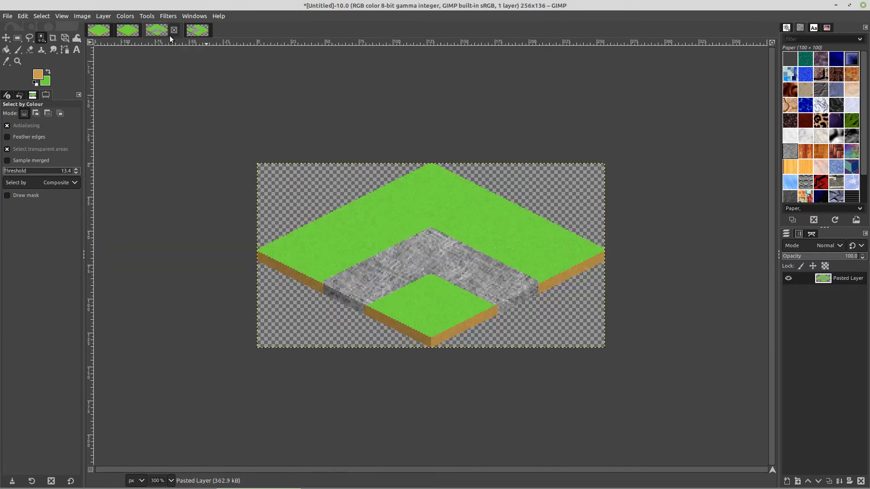
{"action": "left_click", "coordinate": [199, 35]}
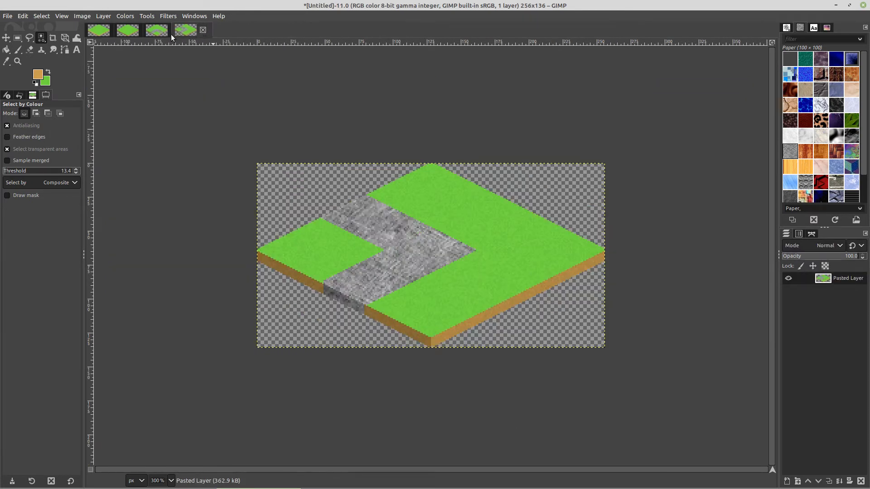
{"action": "left_click", "coordinate": [99, 30]}
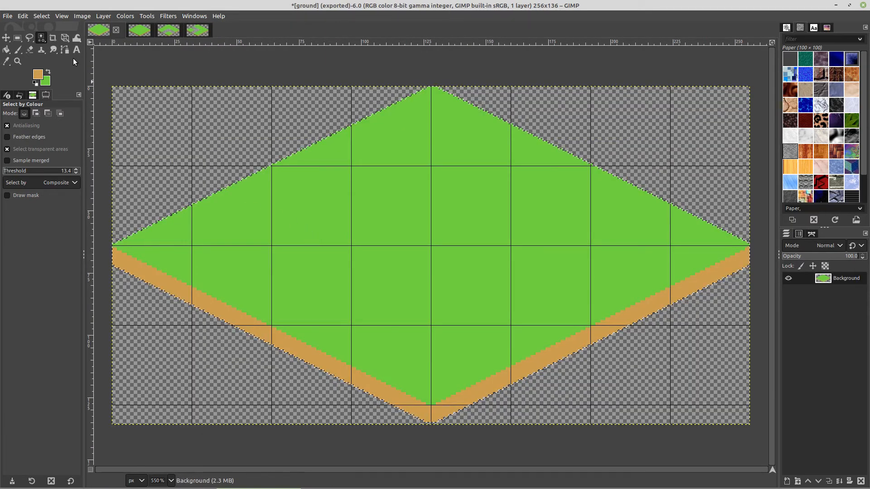
{"action": "left_click", "coordinate": [64, 49]}
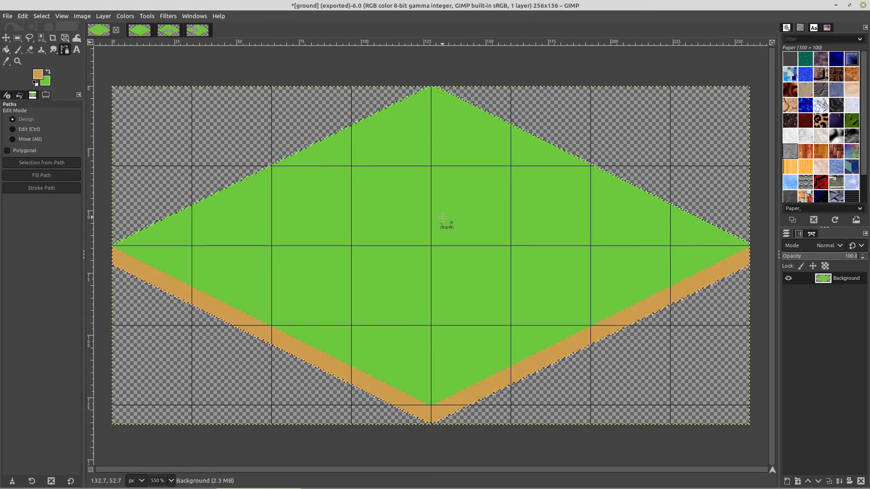
{"action": "left_click", "coordinate": [750, 86]}
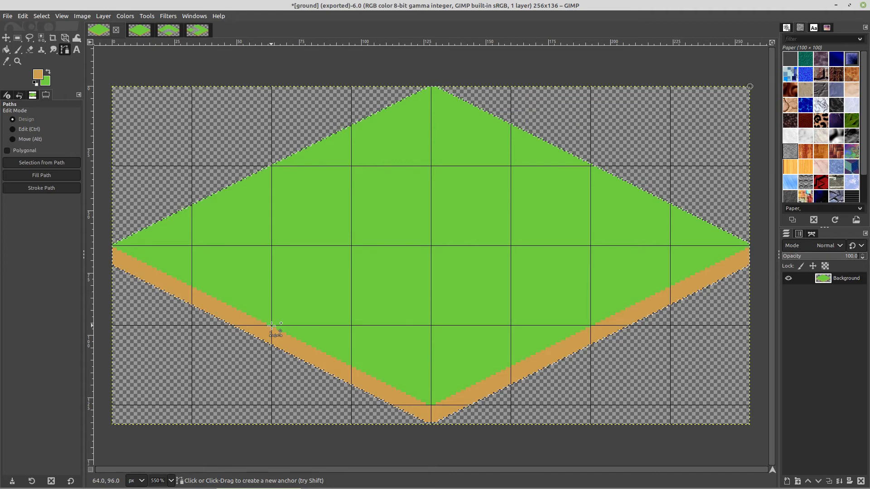
{"action": "left_click", "coordinate": [272, 326]}
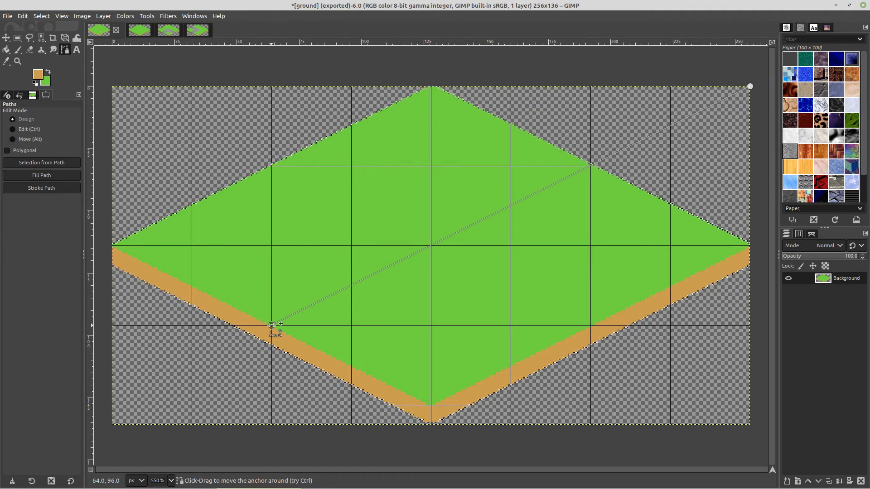
{"action": "left_click", "coordinate": [272, 405]}
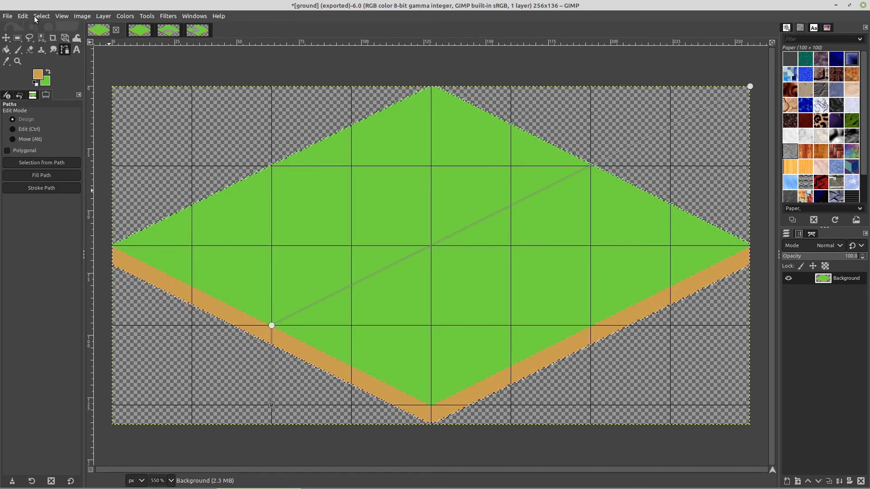
Step: Choose the Paper (100 × 100) pattern as the active fill pattern
{"action": "left_click", "coordinate": [7, 51]}
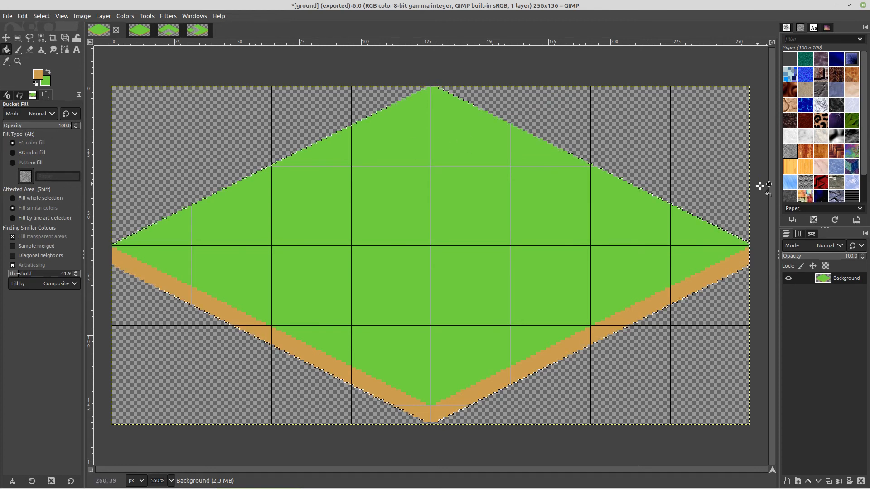
{"action": "left_click", "coordinate": [790, 195]}
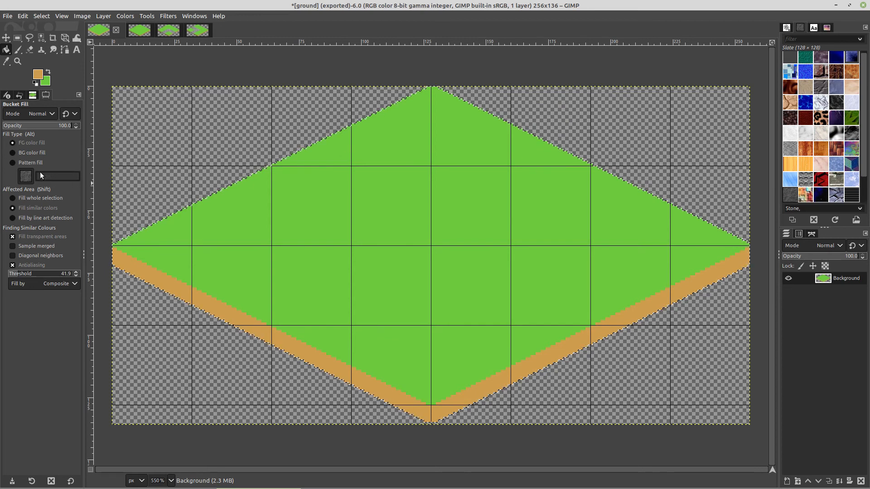
{"action": "left_click", "coordinate": [794, 150]}
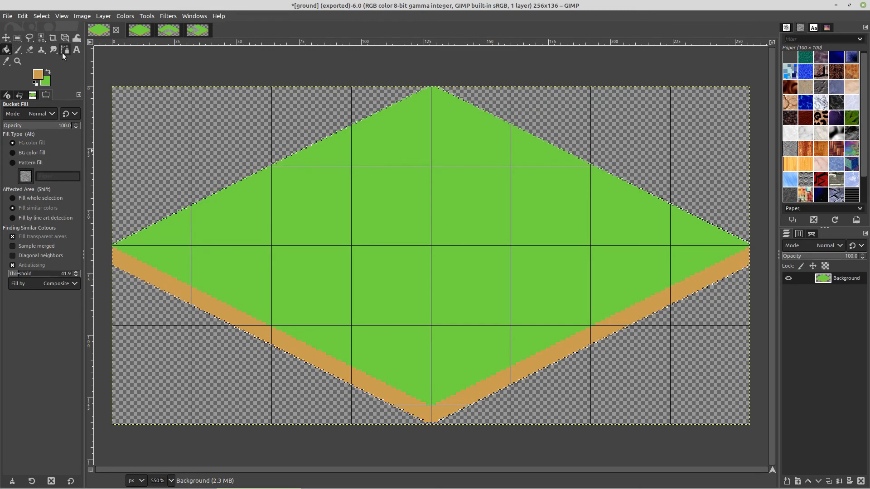
Step: Stroke the path across the tile with a 30 px wide pattern line
{"action": "left_click", "coordinate": [64, 50]}
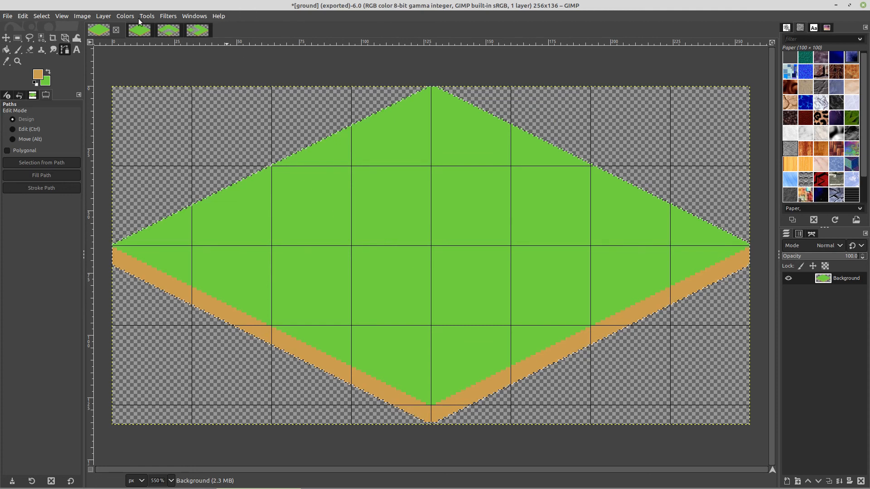
{"action": "left_click", "coordinate": [26, 15]}
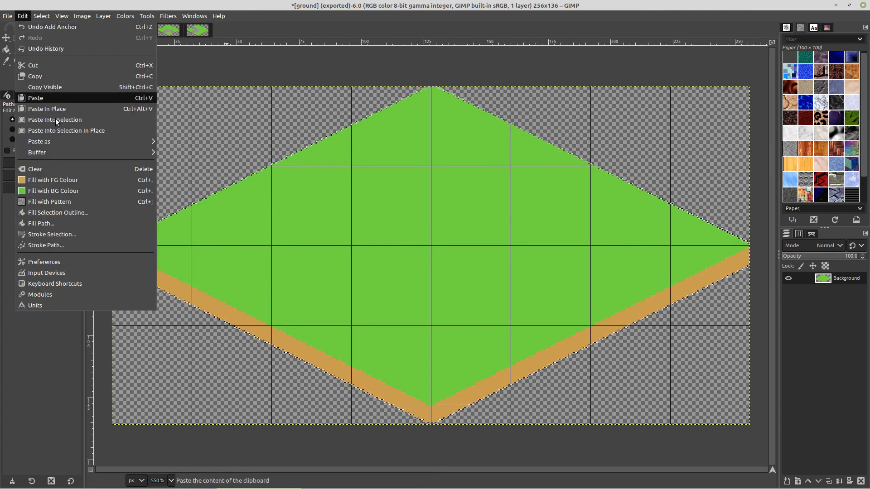
{"action": "left_click", "coordinate": [42, 246]}
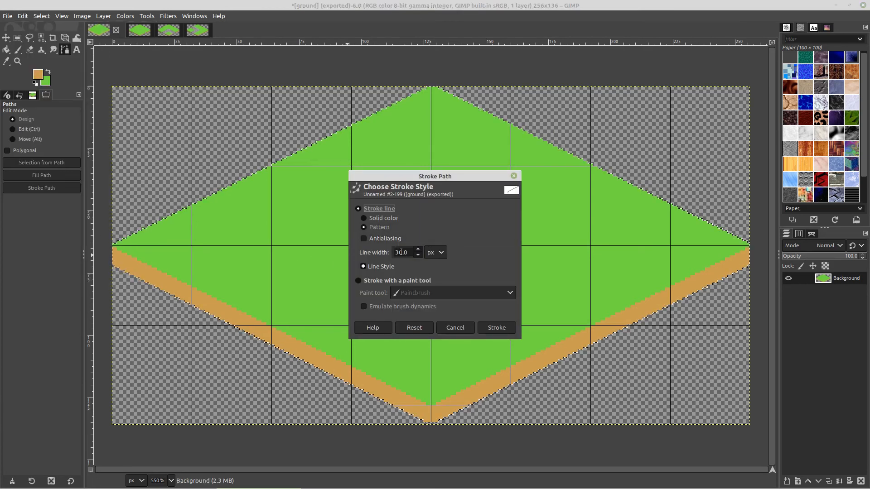
{"action": "left_click", "coordinate": [497, 327]}
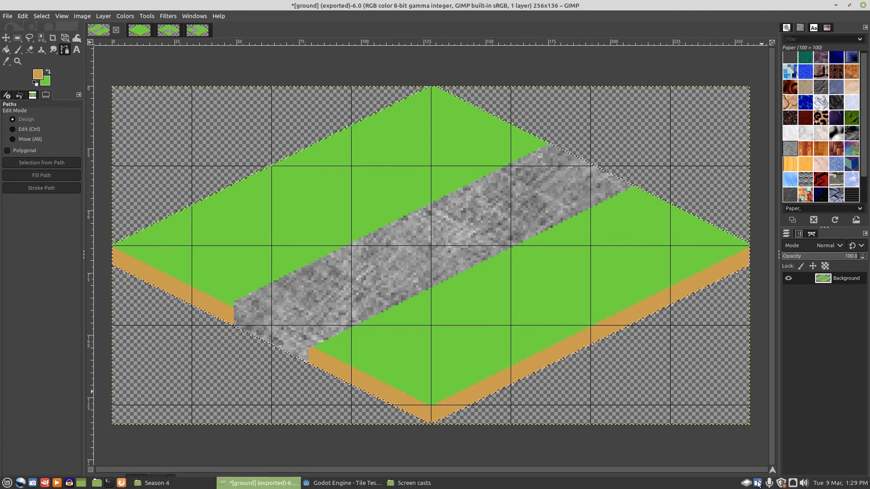
{"action": "left_click", "coordinate": [782, 484]}
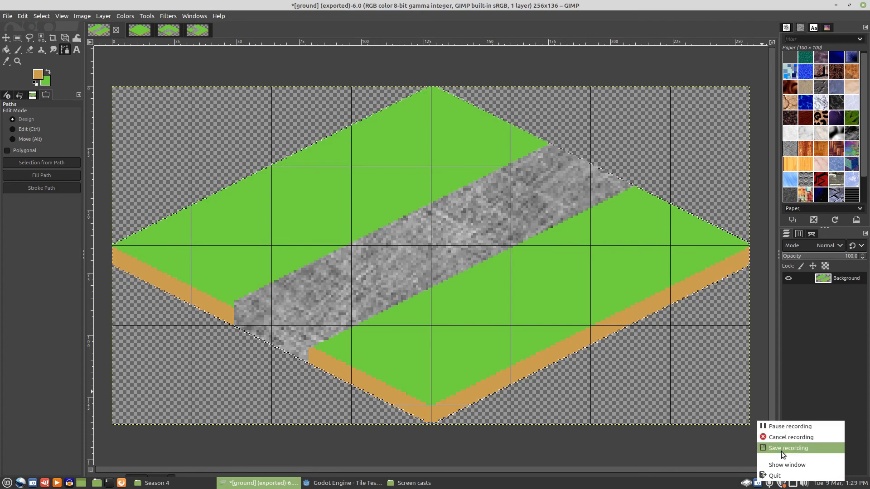